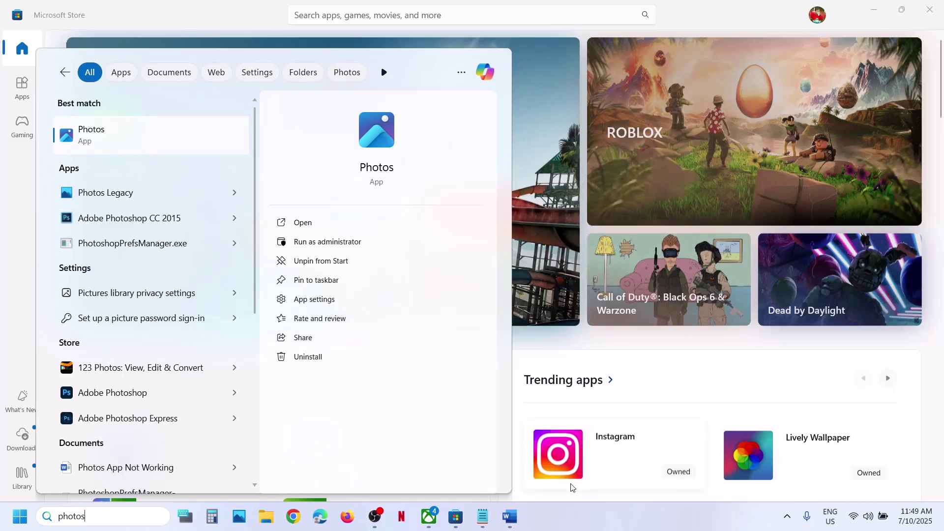
# Step: Bring the troubleshooting guide forward and highlight its Step 1 Restart PC heading
pyautogui.scroll(-1, 568, 487)
pyautogui.click(510, 516)
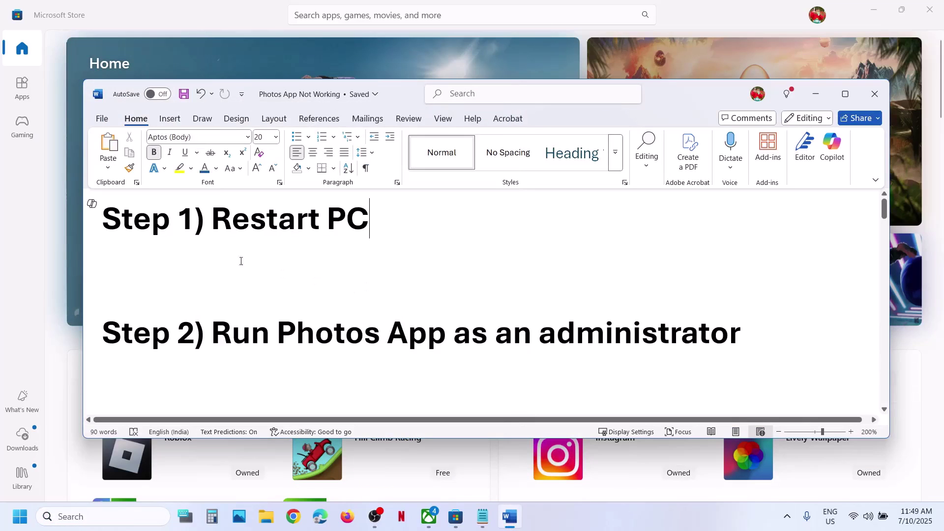
pyautogui.moveTo(196, 231); pyautogui.dragTo(346, 232)
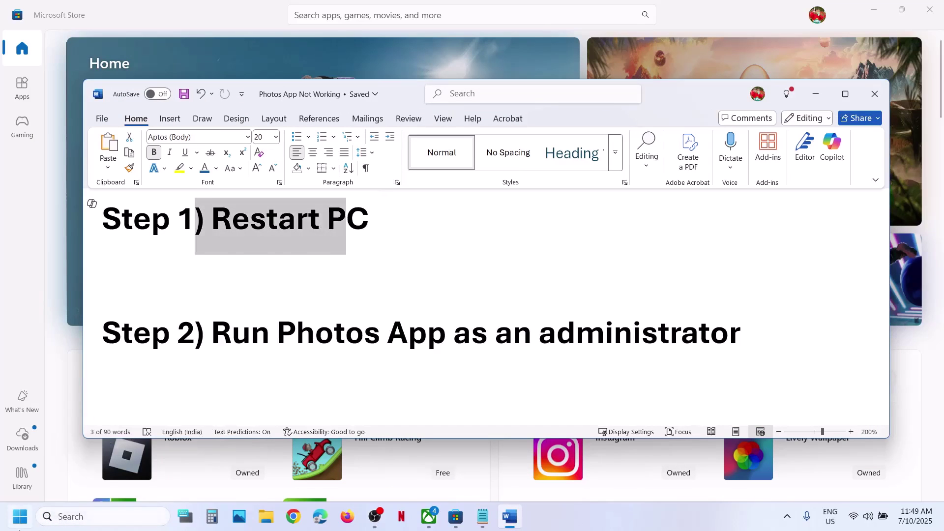
# Step: Show the Start menu's power options to find Restart, then dismiss them
pyautogui.press('super')
pyautogui.click(358, 474)
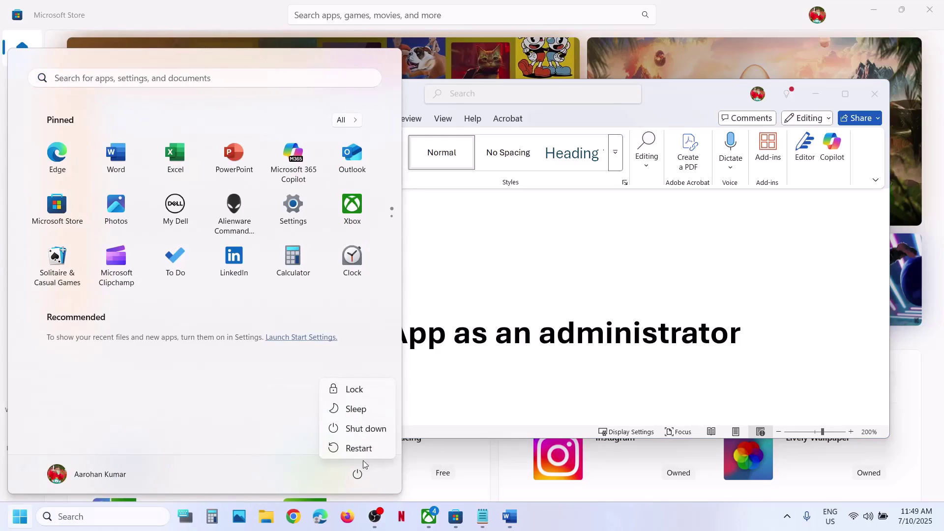
pyautogui.press('Escape')
pyautogui.press('Escape')
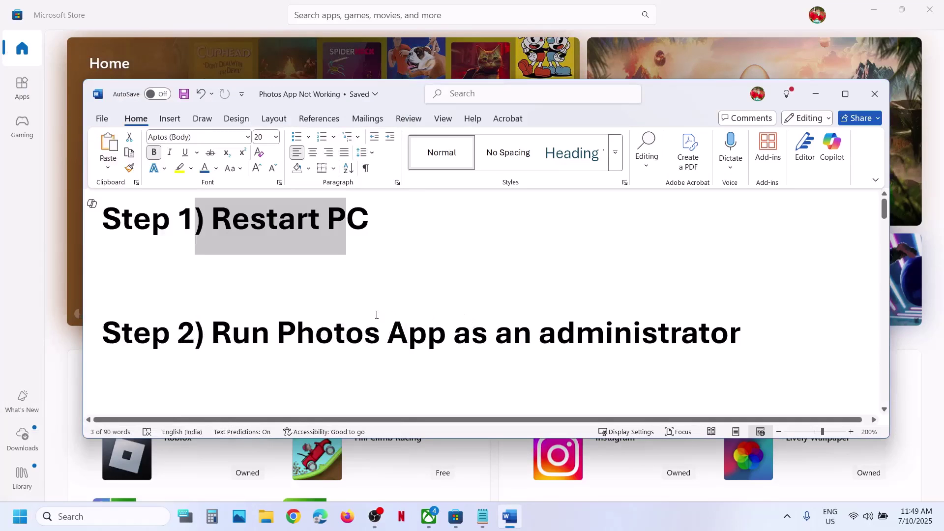
# Step: Find Photos with a 'photos' search, run it as administrator, approve UAC, then close it
pyautogui.moveTo(223, 333); pyautogui.dragTo(102, 258)
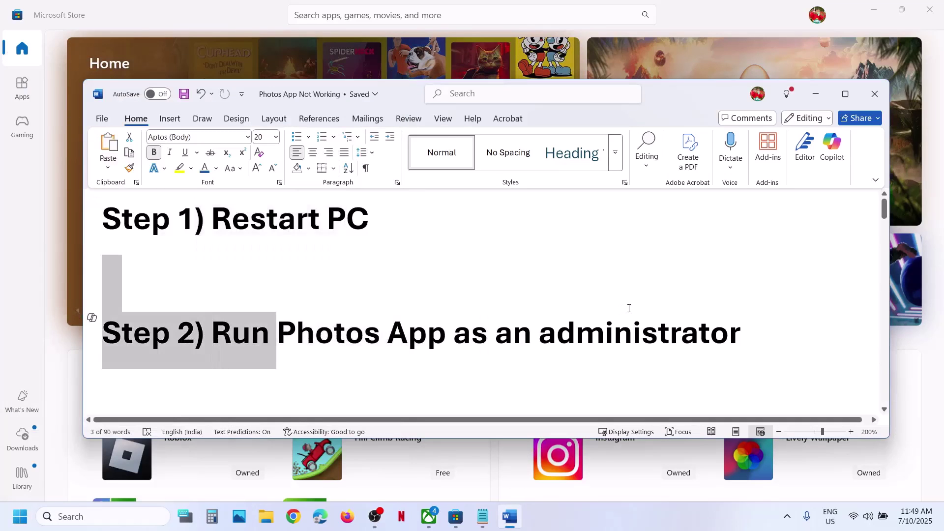
pyautogui.click(85, 518)
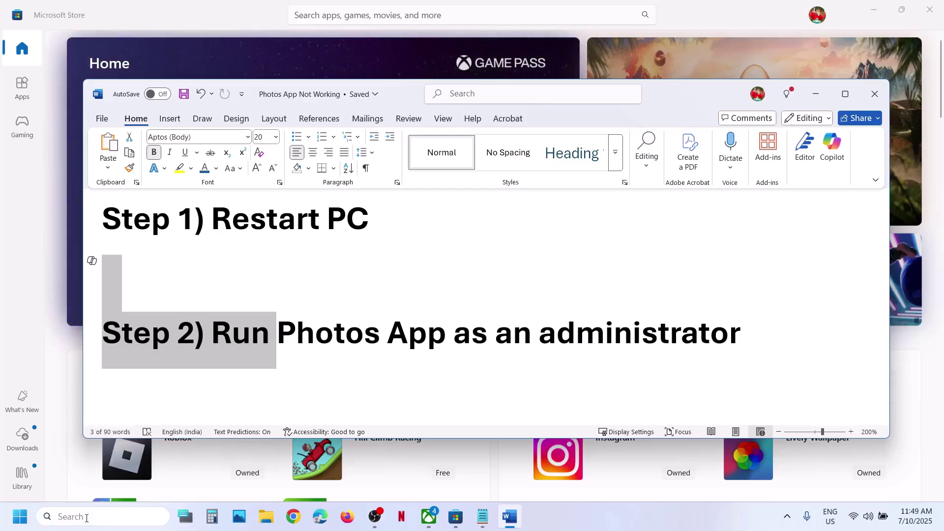
pyautogui.write('photos')
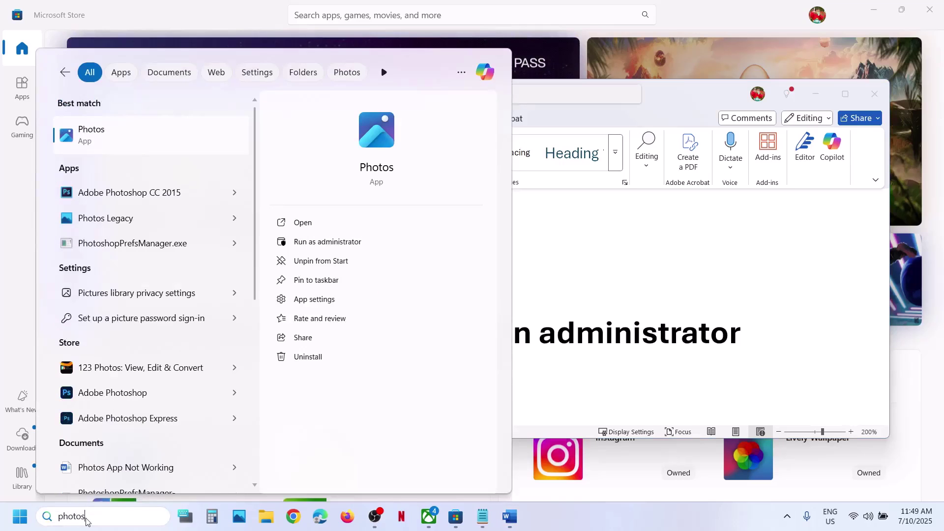
pyautogui.rightClick(125, 143)
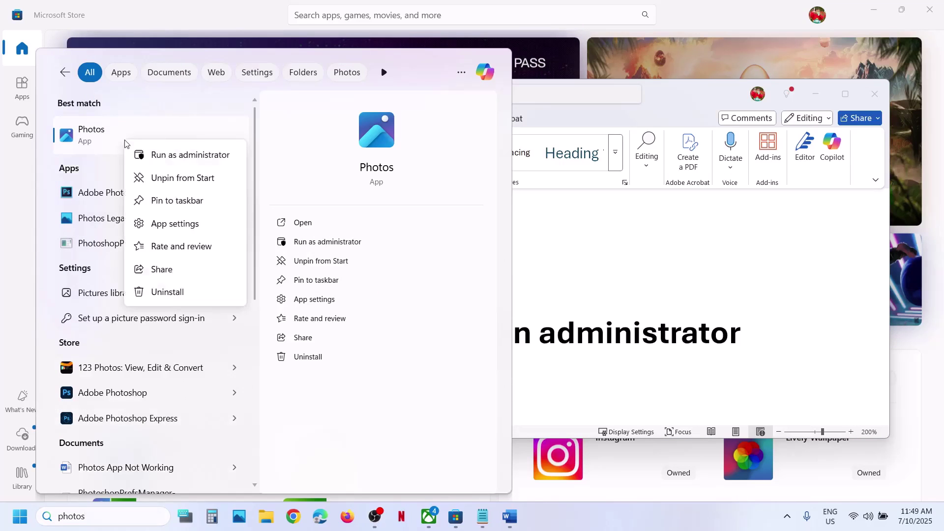
pyautogui.click(202, 158)
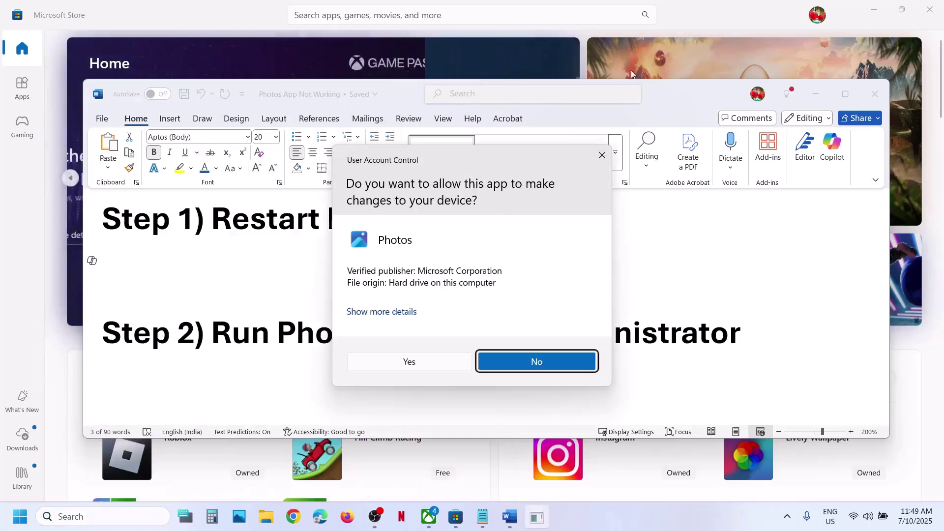
pyautogui.click(396, 362)
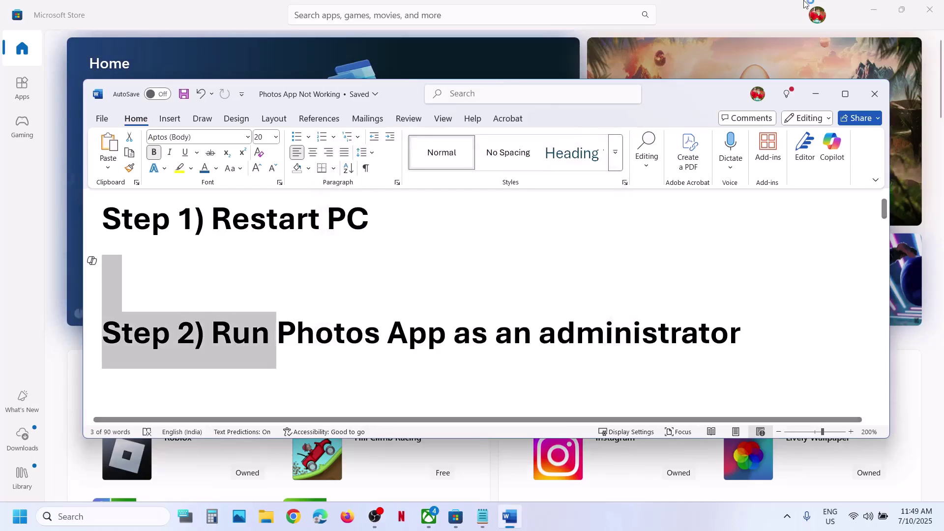
pyautogui.click(867, 13)
pyautogui.click(563, 315)
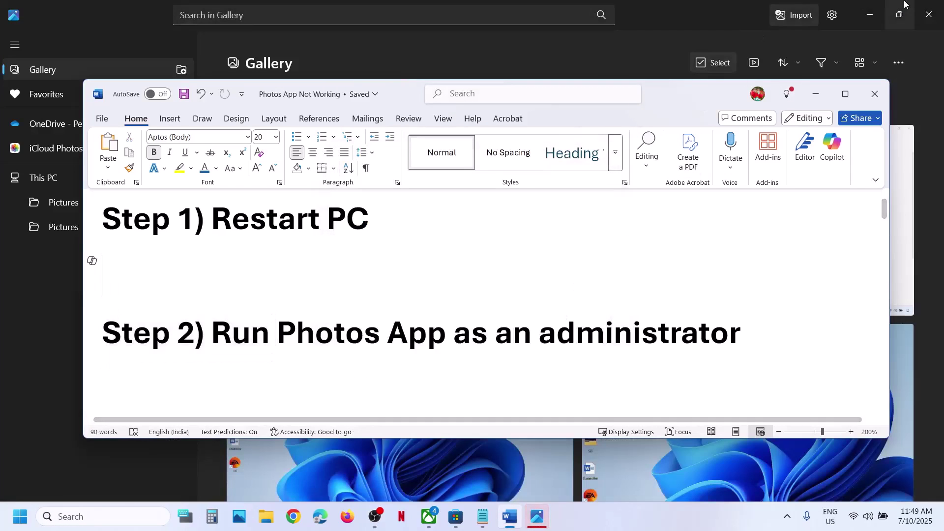
pyautogui.click(928, 17)
# Step: Open the Photos app settings from a 'photos' search and run Repair
pyautogui.scroll(-5, 344, 358)
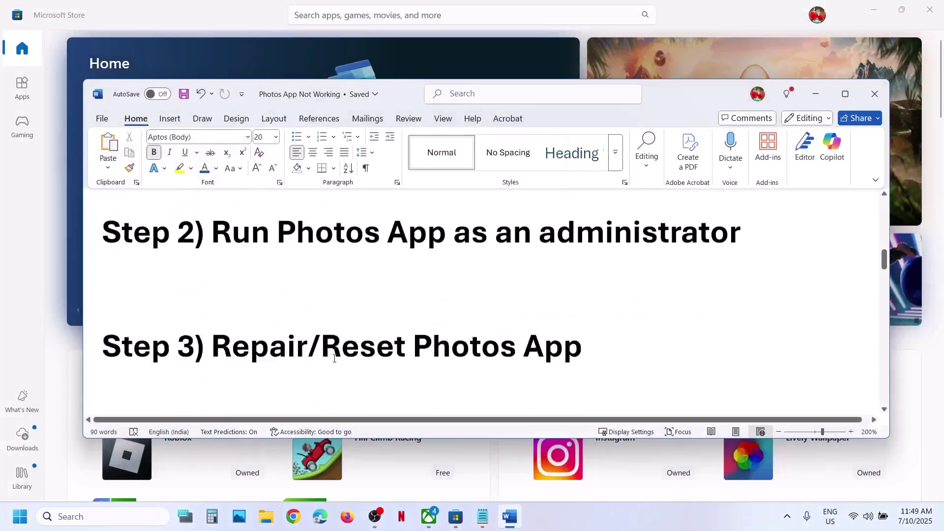
pyautogui.scroll(2, 334, 359)
pyautogui.moveTo(102, 229); pyautogui.dragTo(308, 303)
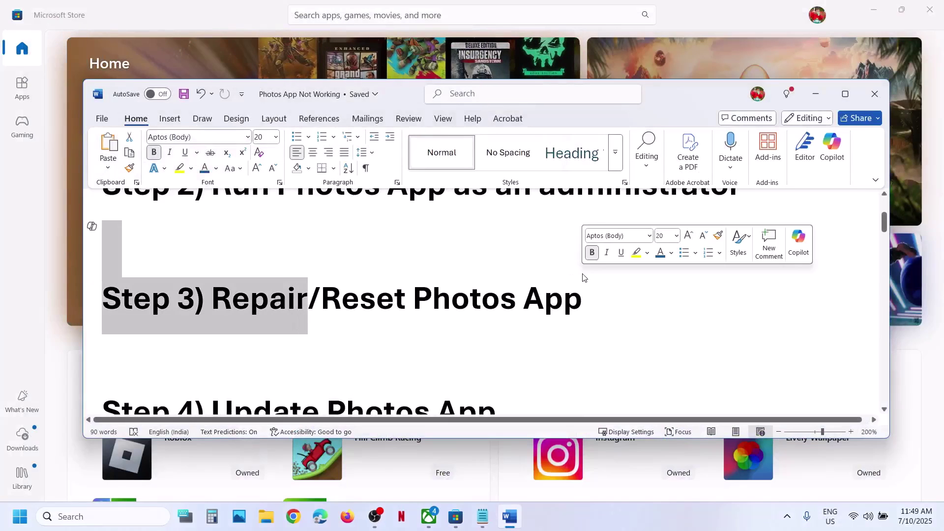
pyautogui.click(111, 523)
pyautogui.write('photos')
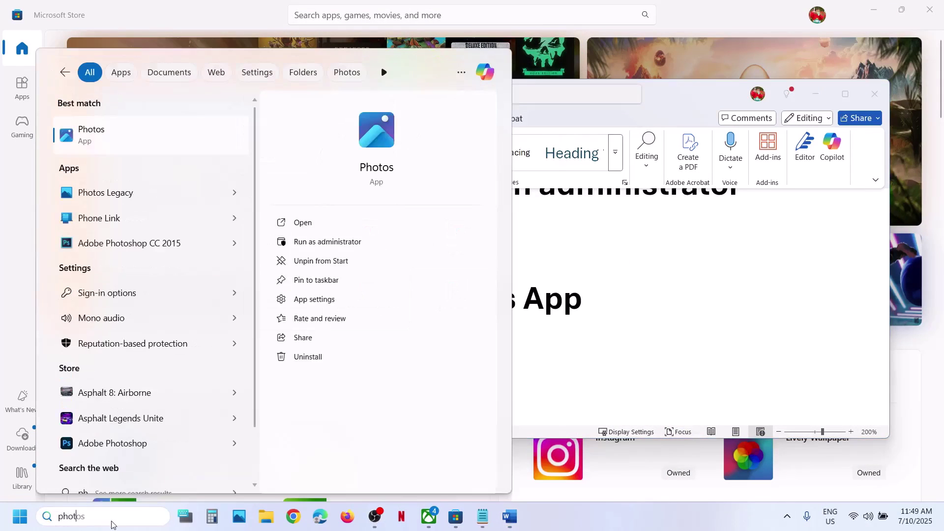
pyautogui.rightClick(98, 144)
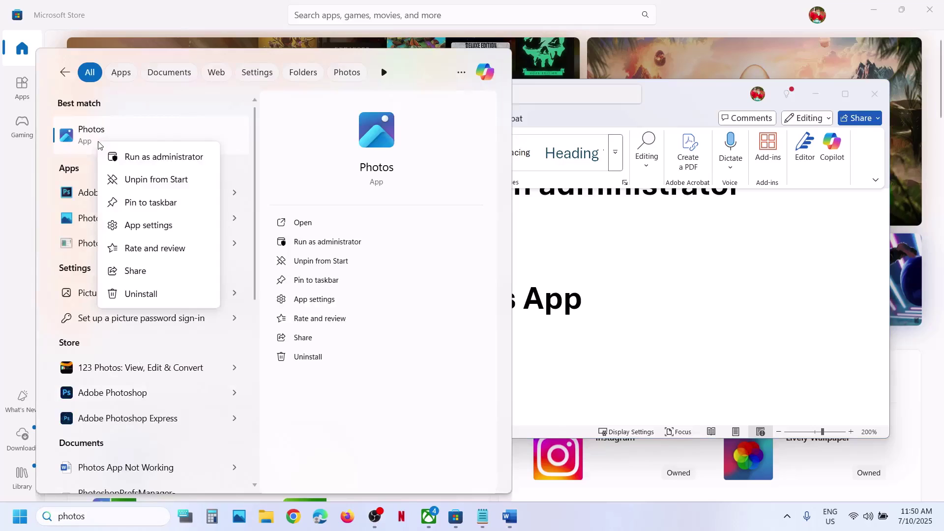
pyautogui.click(154, 231)
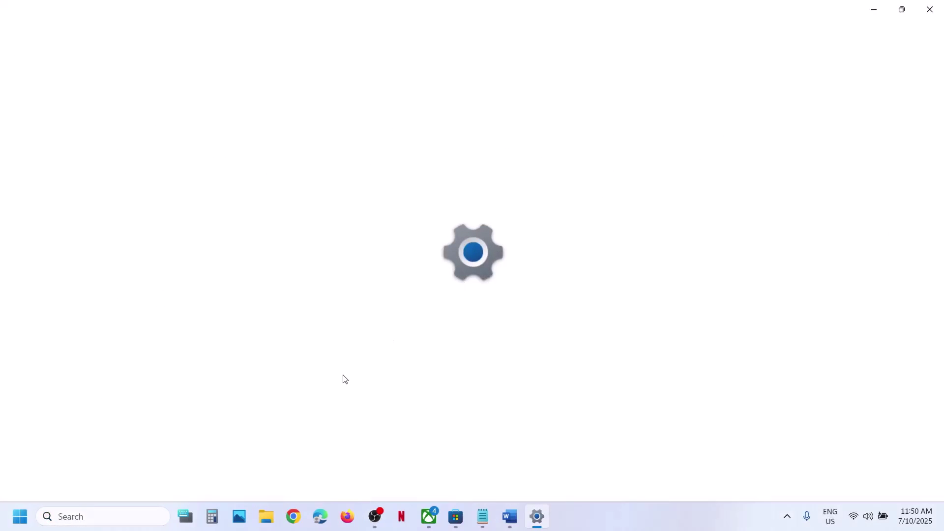
pyautogui.scroll(-3, 345, 379)
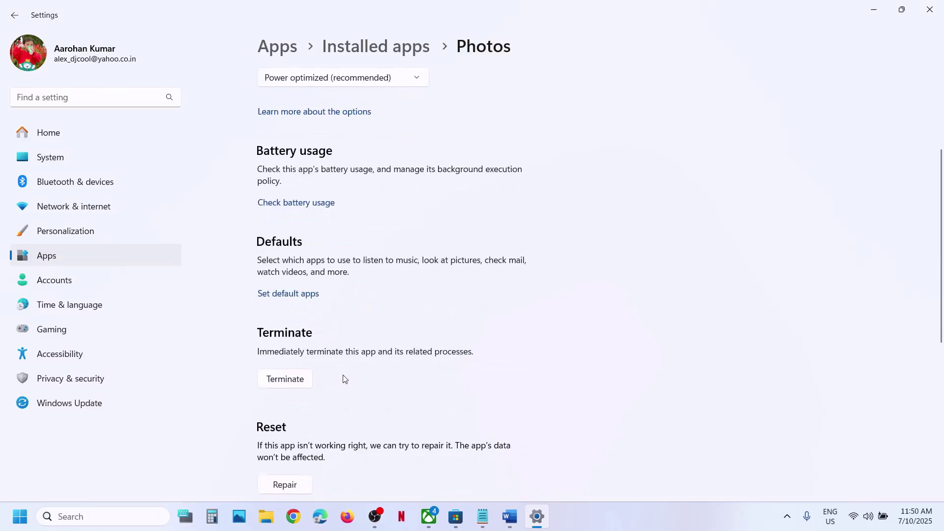
pyautogui.scroll(-2, 346, 379)
pyautogui.click(266, 389)
# Step: Reset the Photos app, confirming deletion of its data, then return to the guide
pyautogui.scroll(-2, 276, 364)
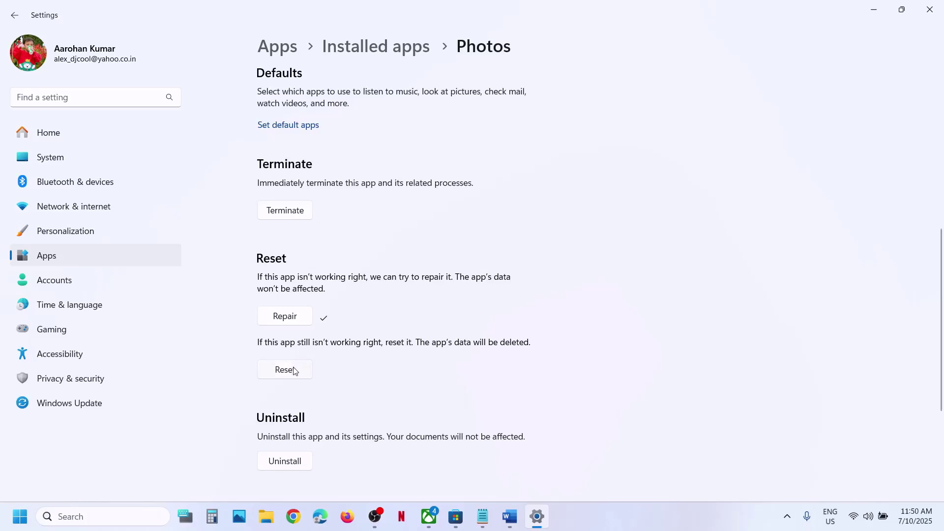
pyautogui.click(295, 372)
pyautogui.click(340, 337)
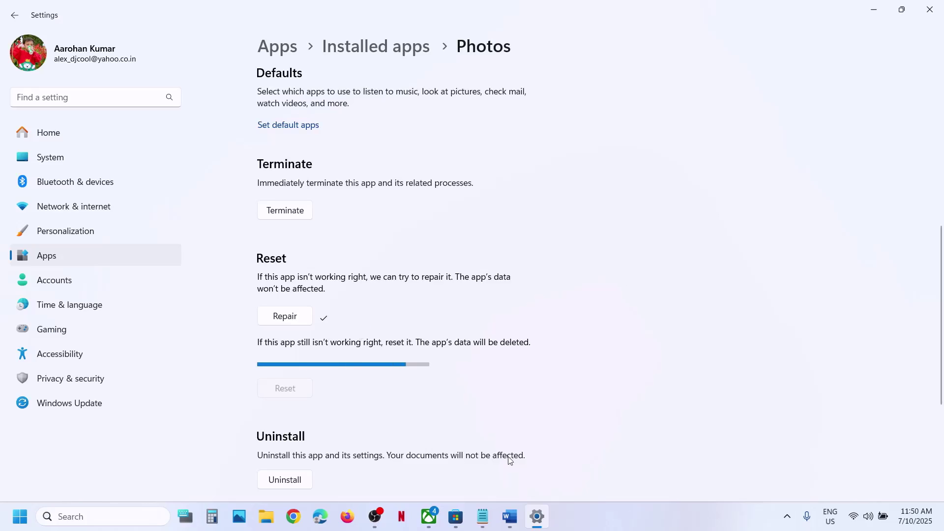
pyautogui.click(512, 508)
# Step: Check for app updates in Microsoft Store's Downloads page, then minimize the Store
pyautogui.scroll(-3, 409, 370)
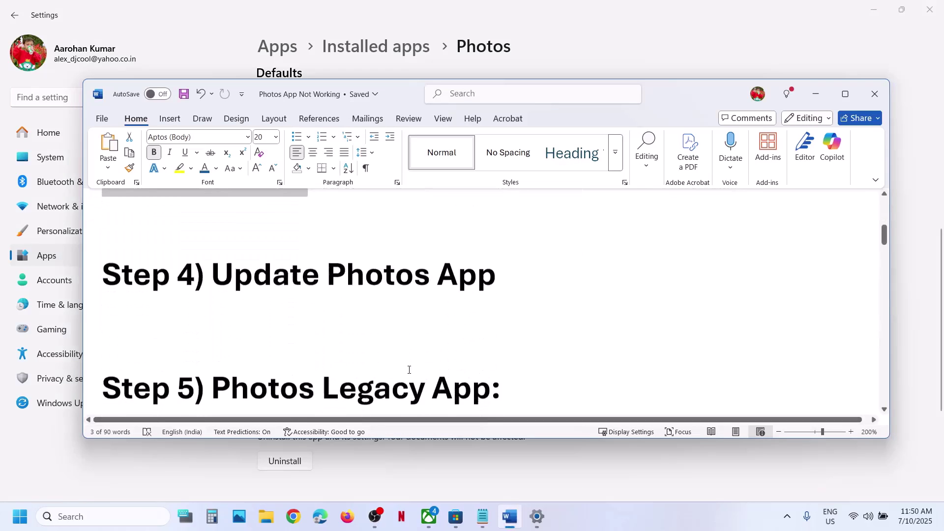
pyautogui.scroll(1, 409, 369)
pyautogui.moveTo(212, 314); pyautogui.dragTo(538, 314)
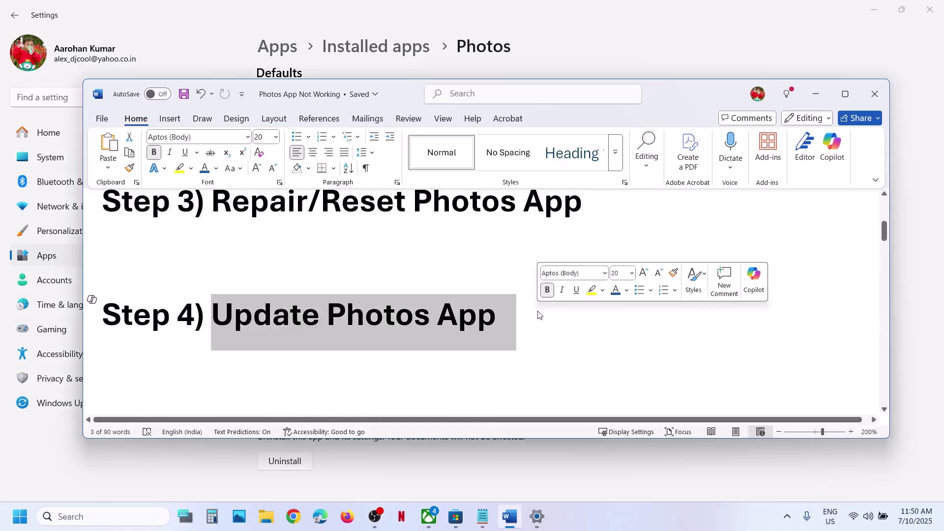
pyautogui.hotkey('alt', 'Tab')
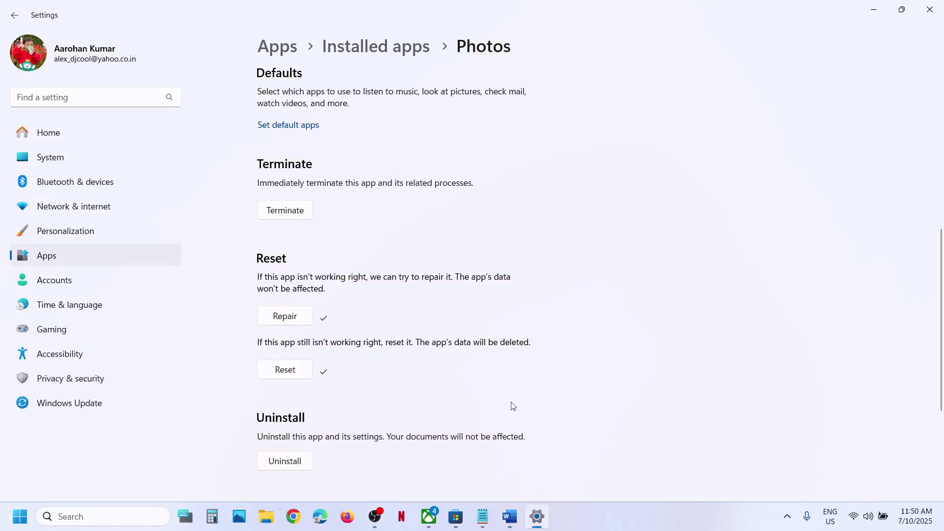
pyautogui.click(457, 518)
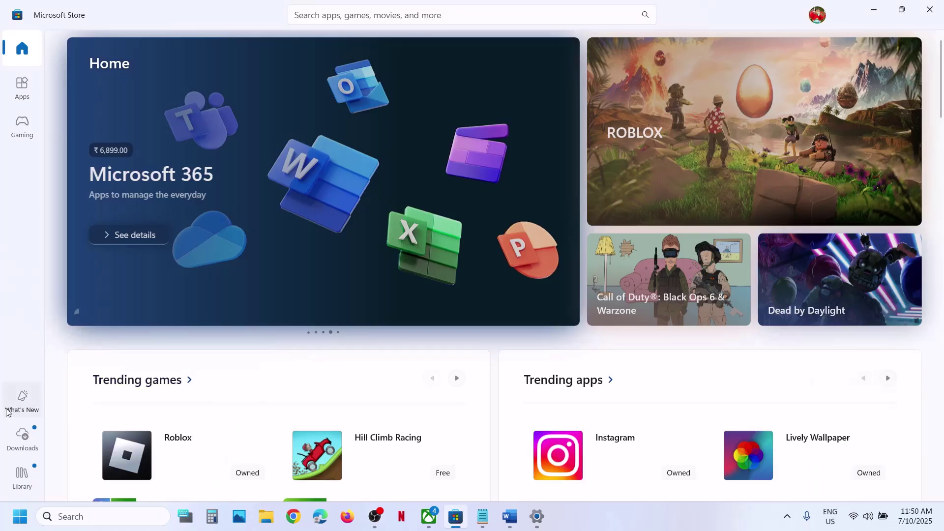
pyautogui.click(28, 449)
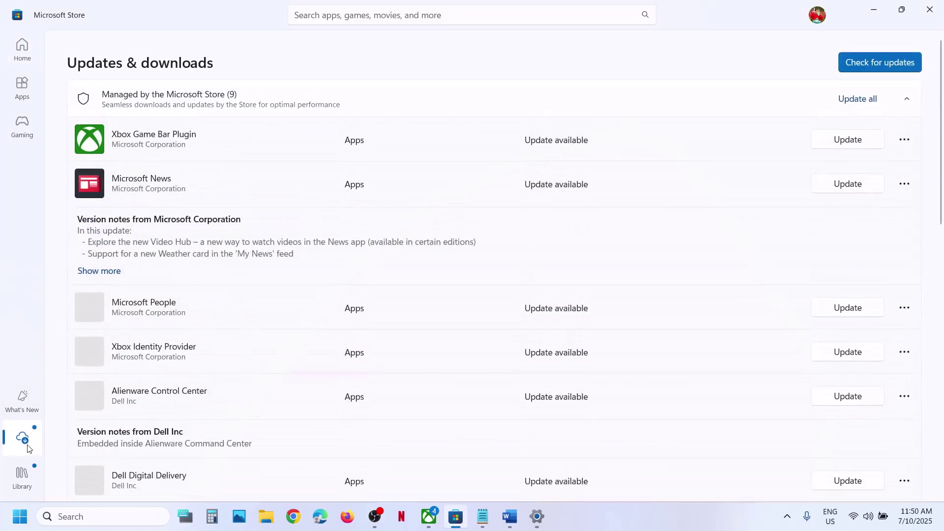
pyautogui.click(860, 70)
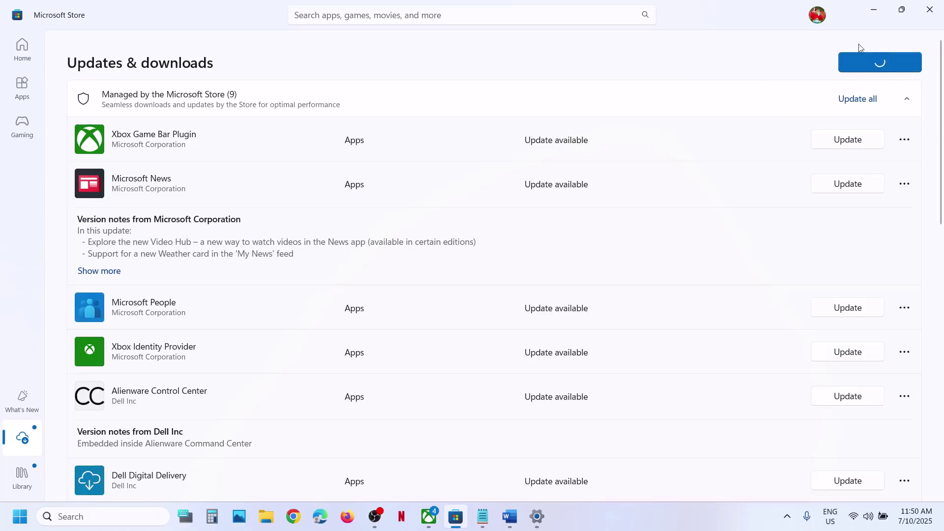
pyautogui.click(876, 11)
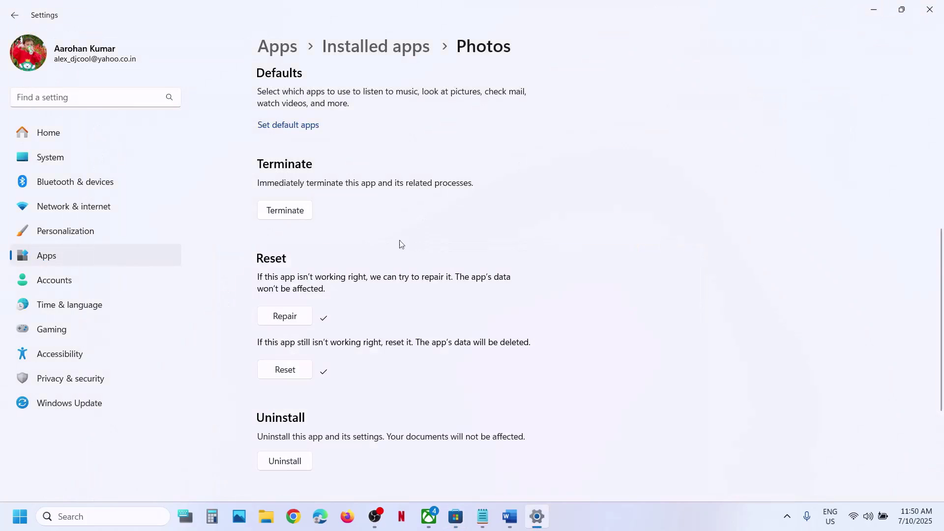
# Step: Copy the Photos Legacy link from the guide and load its store page in Chrome
pyautogui.click(510, 516)
pyautogui.scroll(-5, 408, 343)
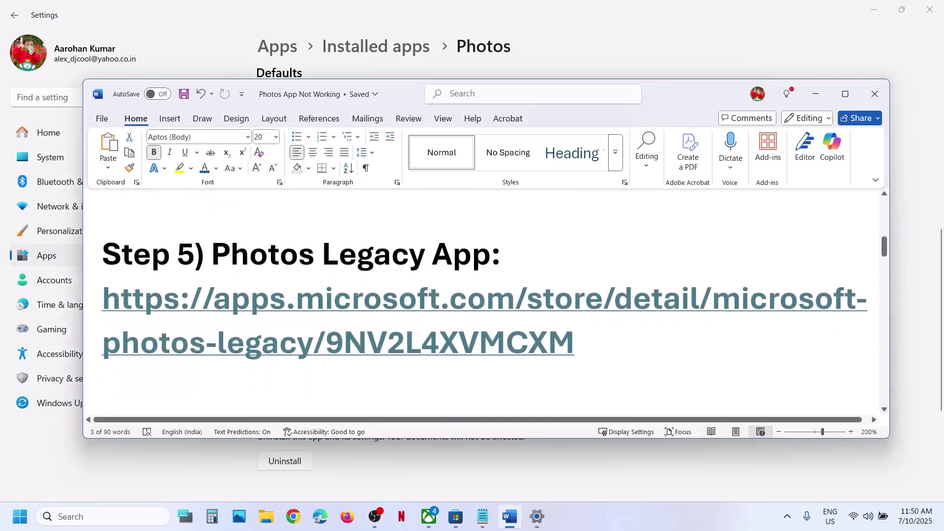
pyautogui.moveTo(578, 344); pyautogui.dragTo(238, 310)
pyautogui.hotkey('ctrl', 'c')
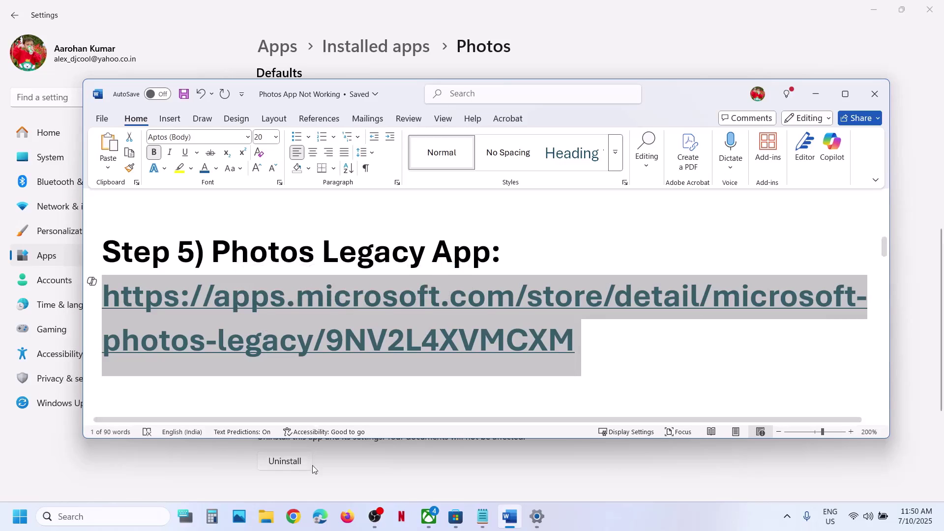
pyautogui.click(295, 523)
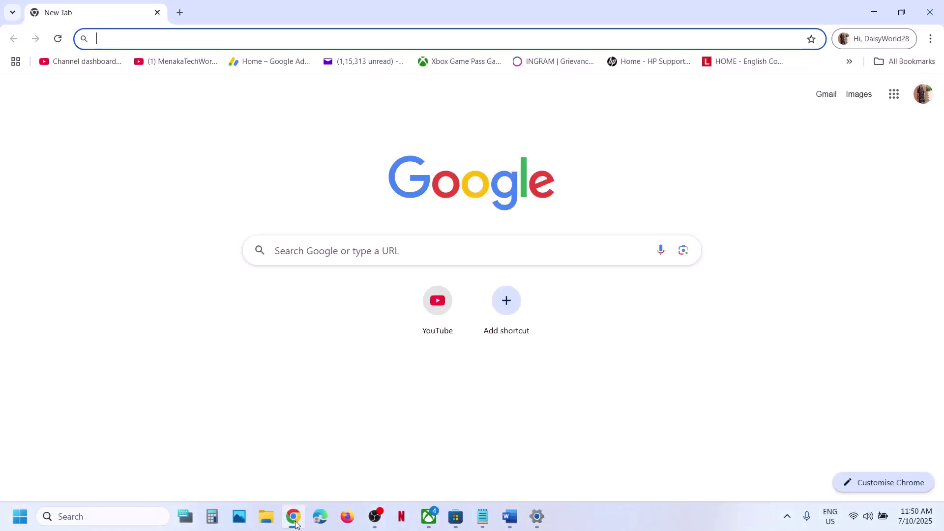
pyautogui.hotkey('ctrl', 'v')
pyautogui.press('Return')
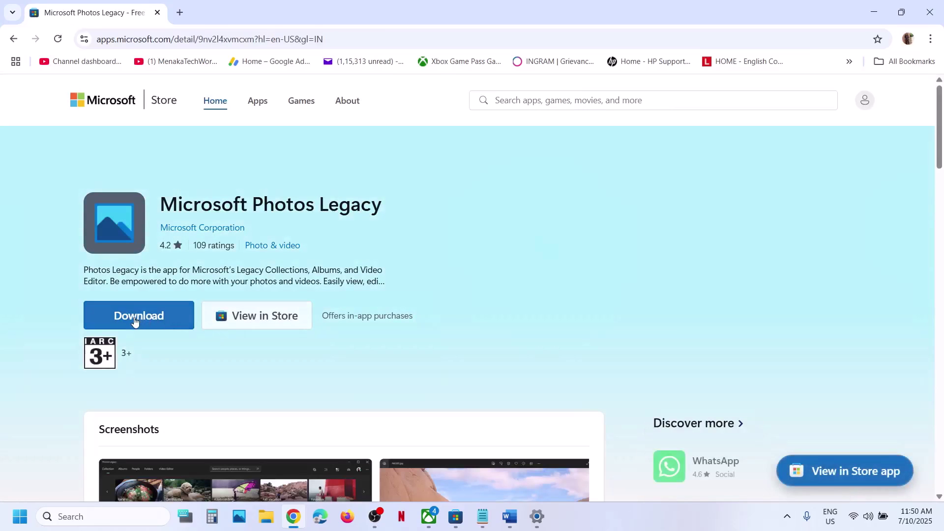
# Step: Open Photos Legacy in Microsoft Store, launch the installed app, and return to Word
pyautogui.click(156, 321)
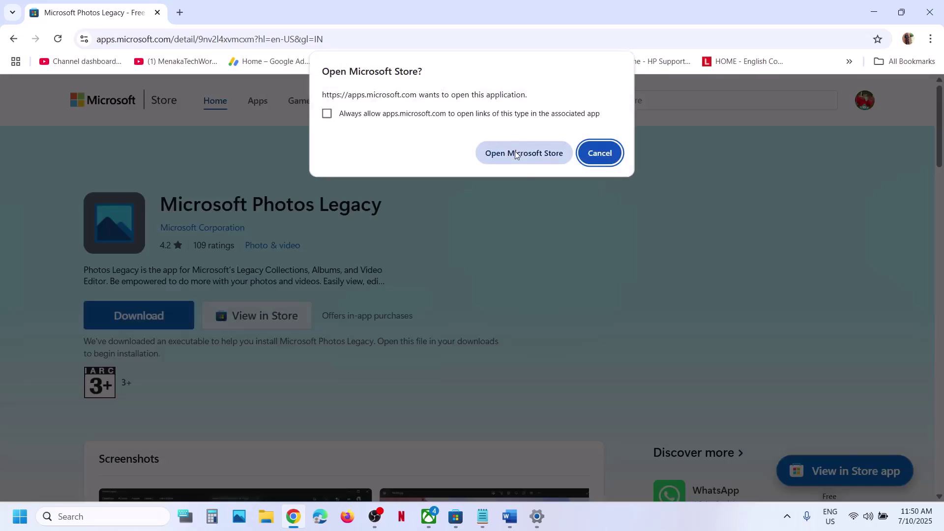
pyautogui.click(515, 152)
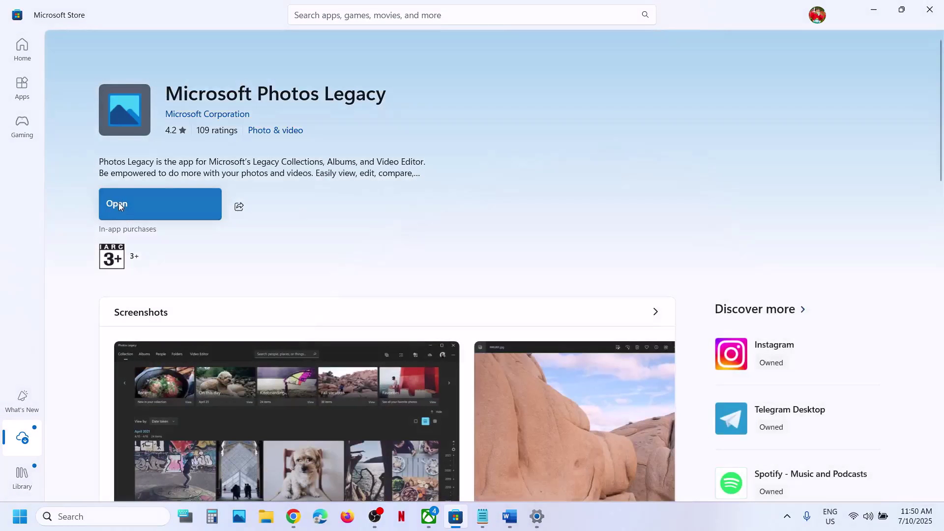
pyautogui.click(189, 197)
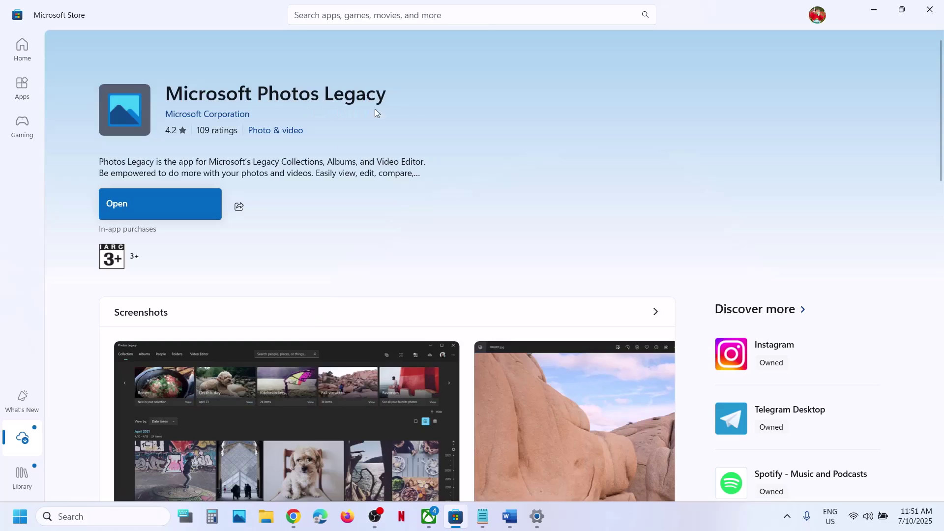
pyautogui.click(510, 517)
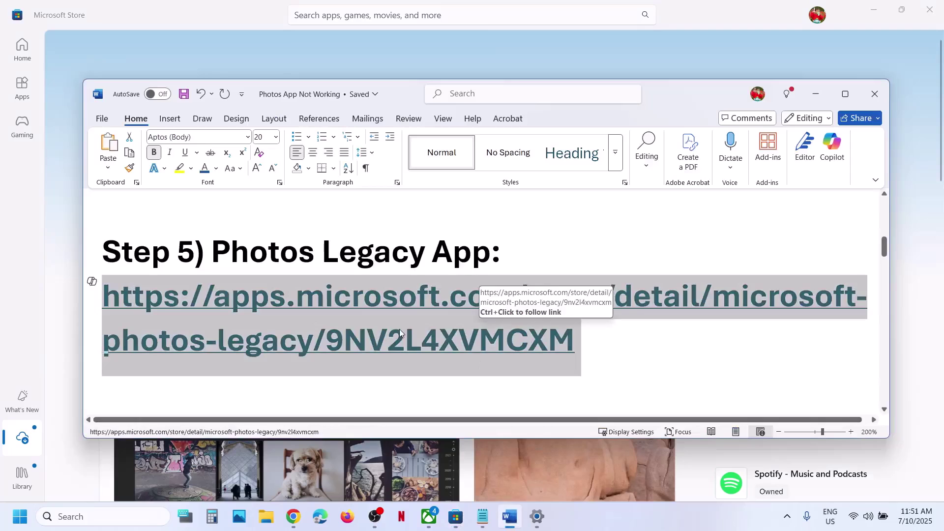
# Step: Highlight the Update Windows heading and start a Windows Update check in Settings
pyautogui.scroll(-5, 399, 329)
pyautogui.scroll(1, 399, 329)
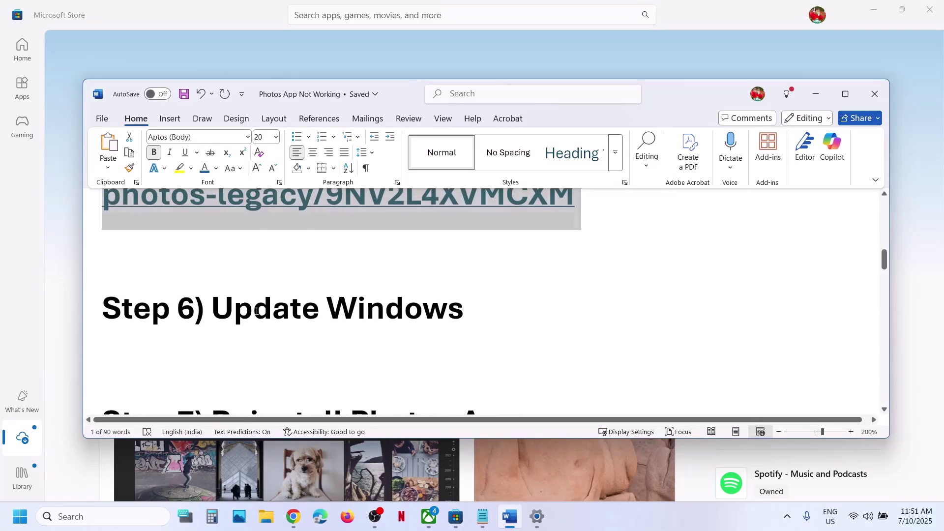
pyautogui.moveTo(256, 311); pyautogui.dragTo(463, 311)
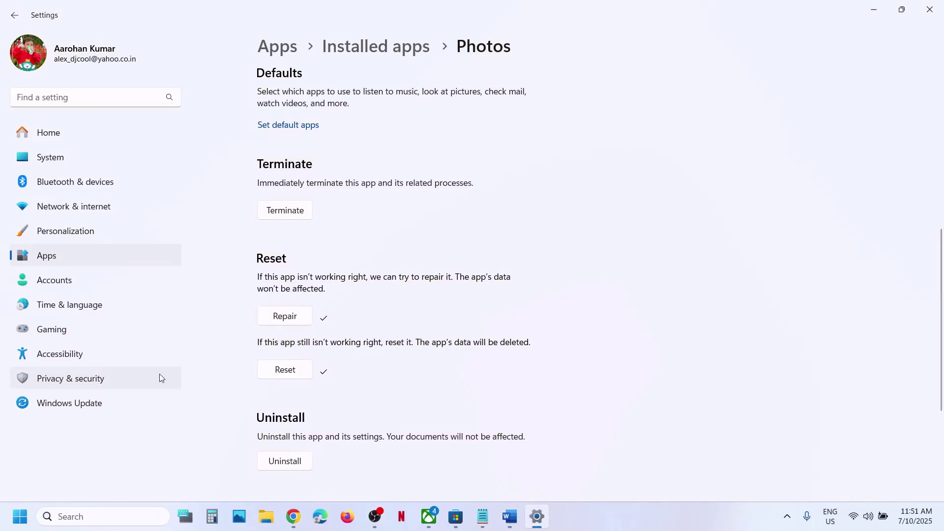
pyautogui.click(106, 403)
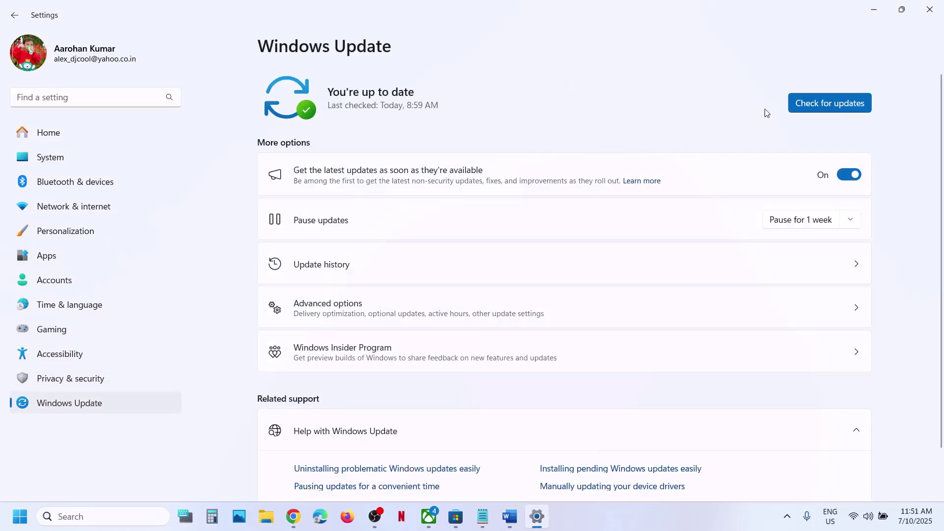
pyautogui.click(813, 102)
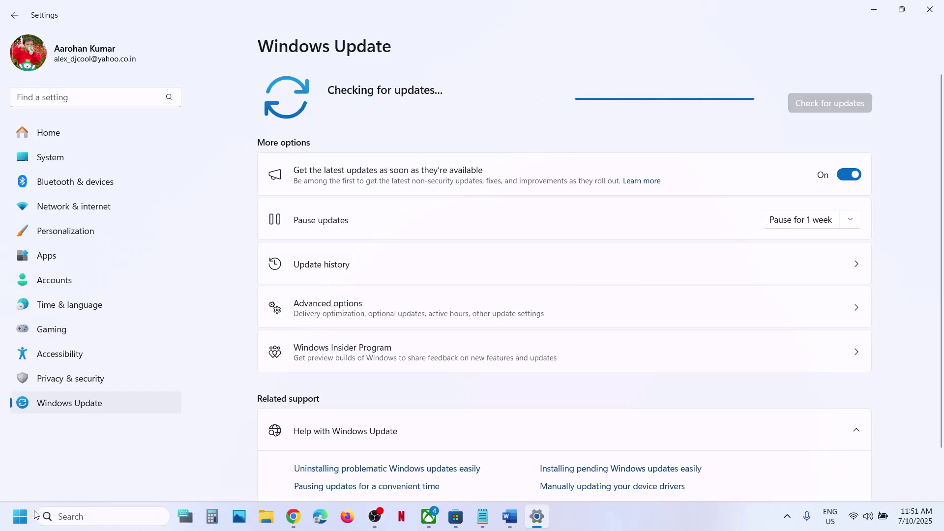
# Step: View the Start menu's restart option without restarting, then return to the Word notes
pyautogui.click(19, 517)
pyautogui.click(358, 475)
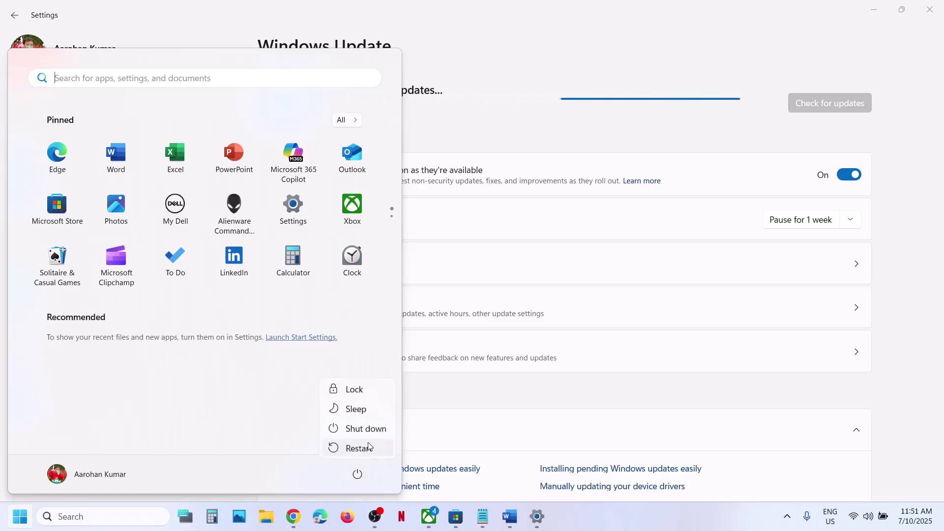
pyautogui.press('Escape')
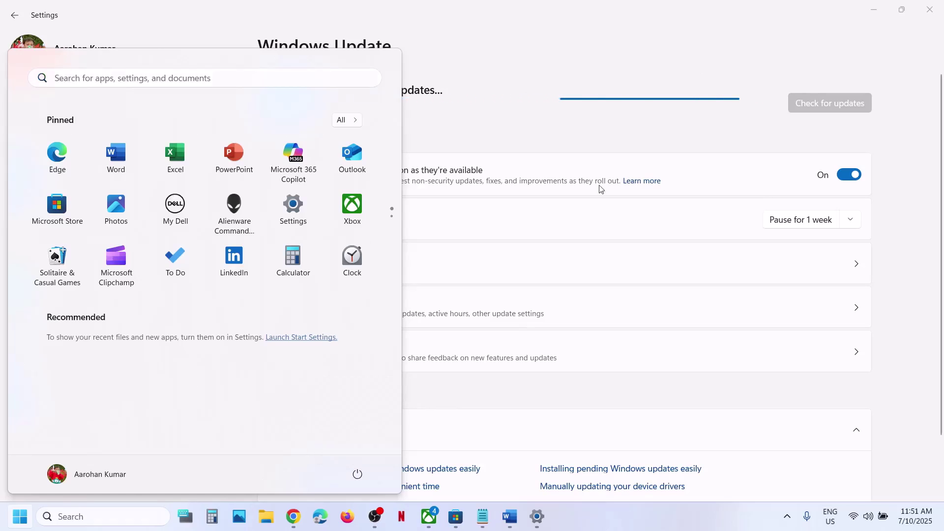
pyautogui.click(510, 516)
# Step: Maximize Word and copy the Step 7 Remove-AppxPackage command line
pyautogui.scroll(-4, 392, 369)
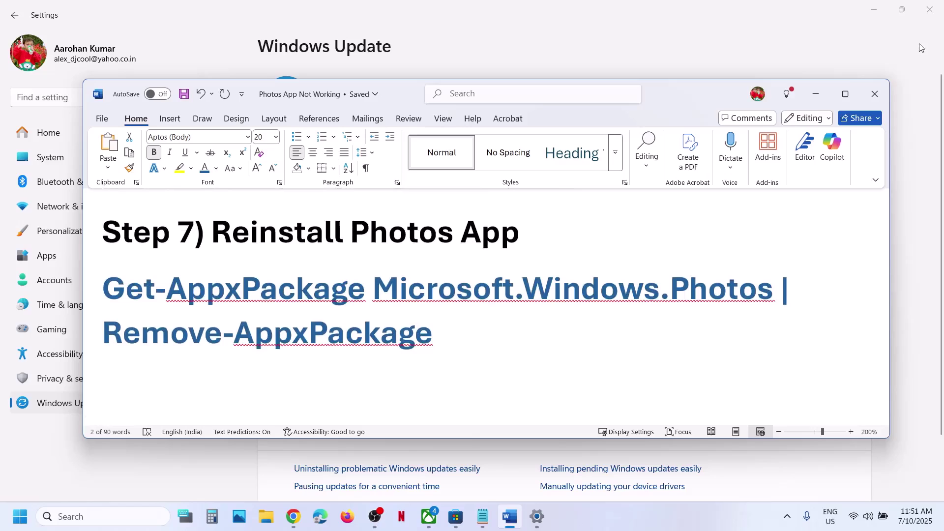
pyautogui.click(845, 94)
pyautogui.scroll(2, 506, 270)
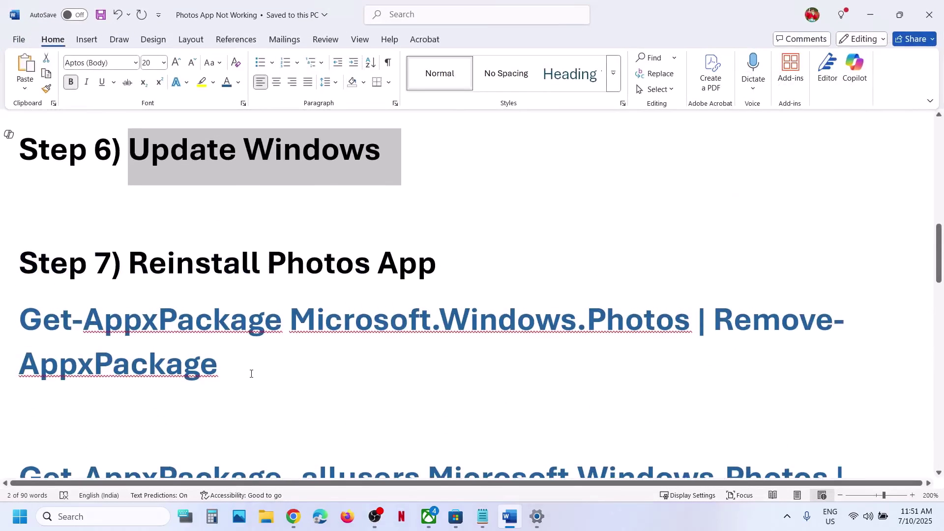
pyautogui.moveTo(251, 374); pyautogui.dragTo(22, 322)
pyautogui.rightClick(22, 323)
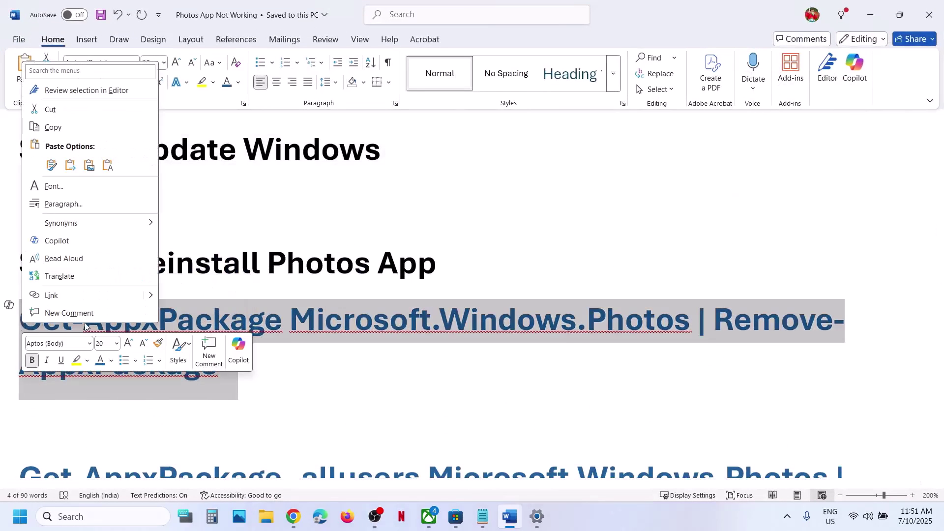
pyautogui.click(75, 129)
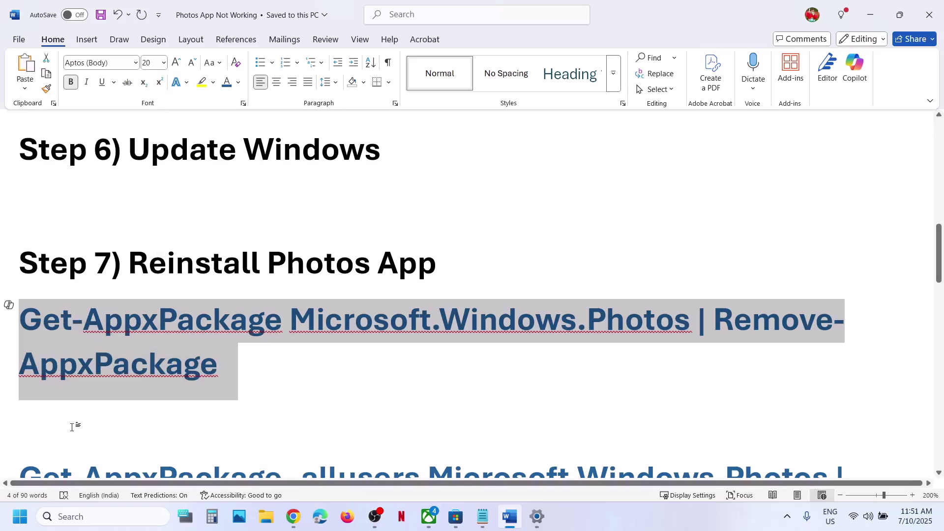
# Step: Launch Windows PowerShell as administrator from search and approve the permission prompt
pyautogui.click(65, 516)
pyautogui.write('powerPointwe')
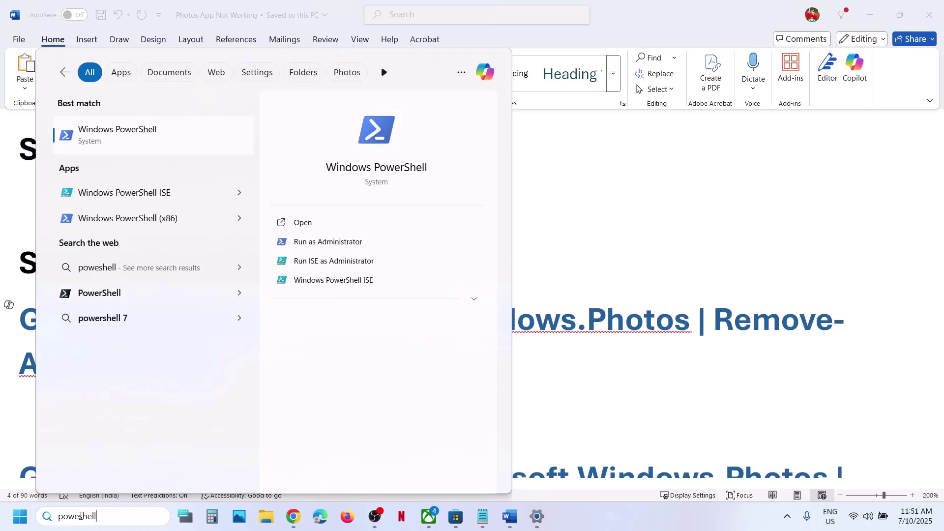
pyautogui.write('r')
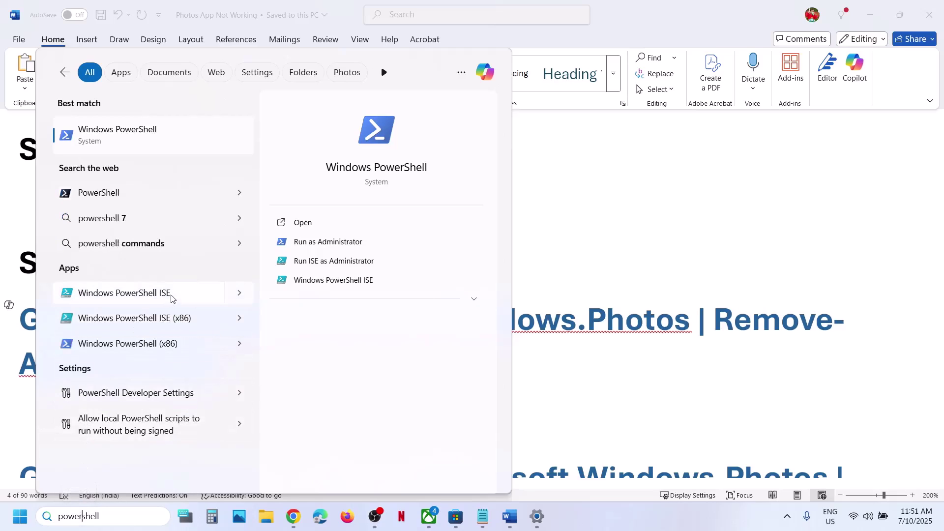
pyautogui.rightClick(152, 138)
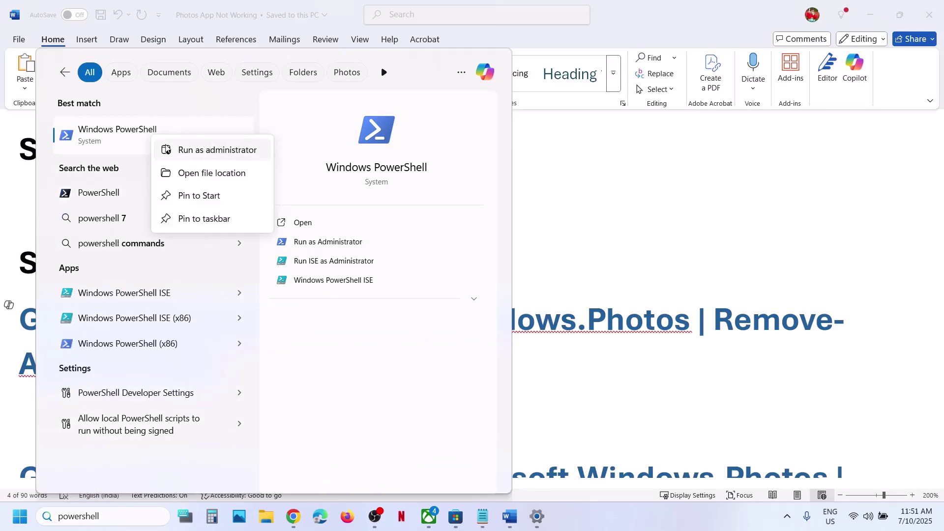
pyautogui.click(228, 151)
pyautogui.click(449, 357)
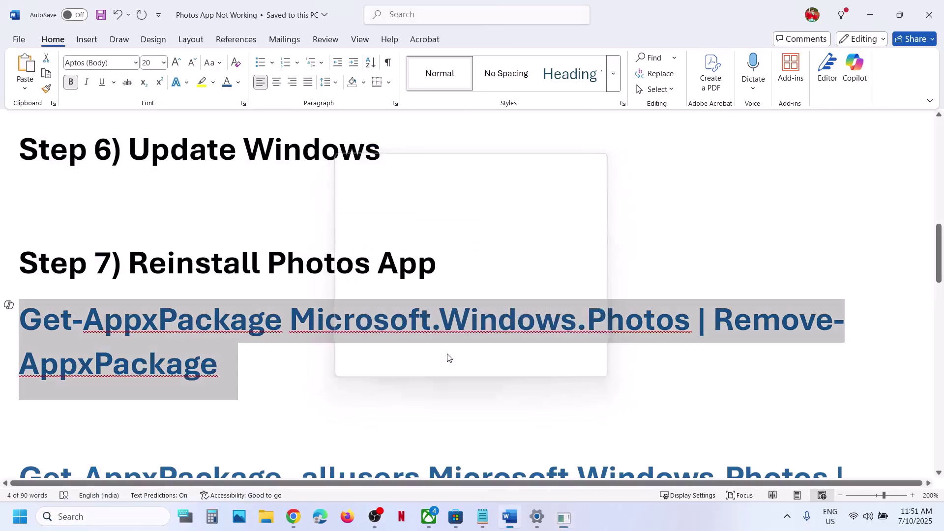
# Step: Paste and run the Remove-AppxPackage command to remove Photos
pyautogui.click(290, 262)
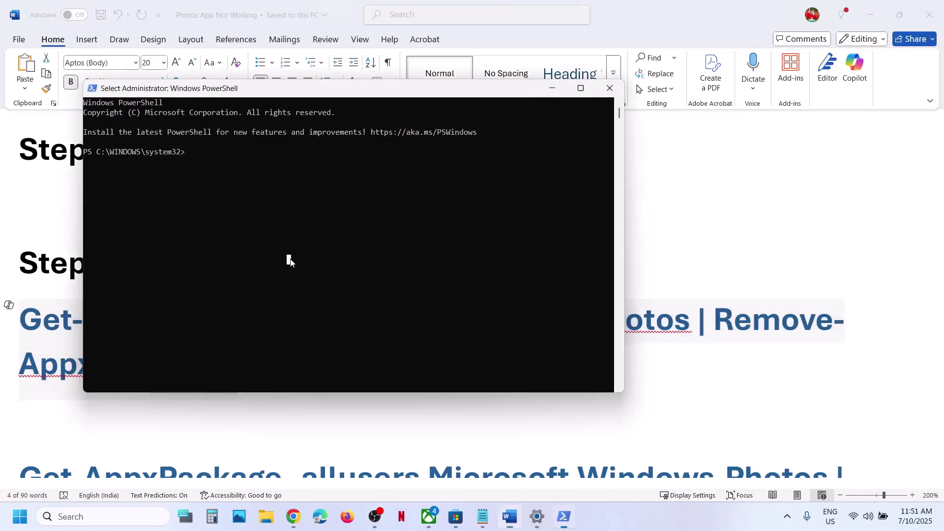
pyautogui.hotkey('ctrl', 'v')
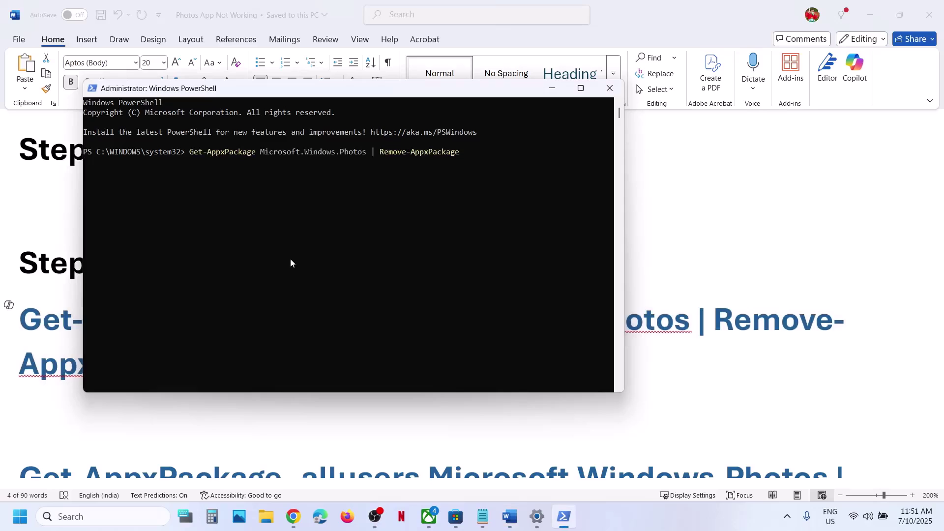
pyautogui.press('Return')
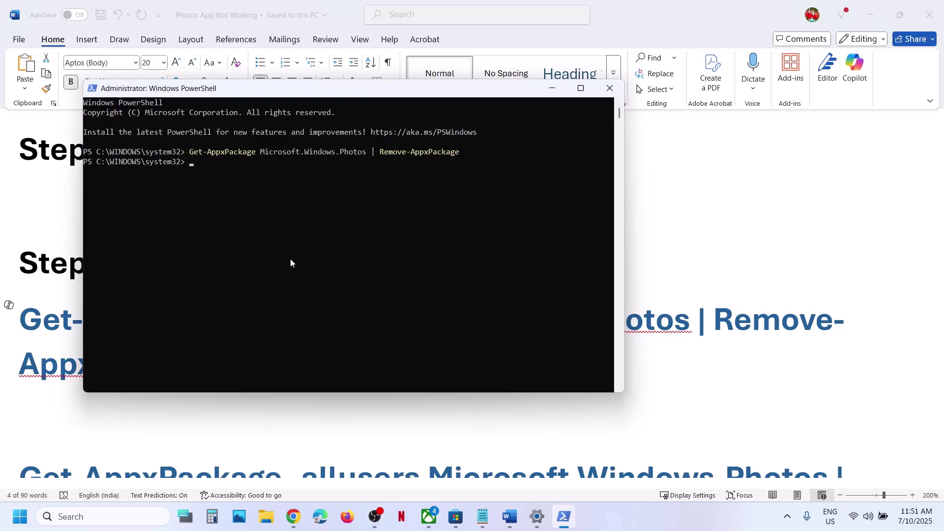
# Step: Copy the Get-AppxPackage -allusers re-register command from Word and run it in PowerShell
pyautogui.hotkey('alt', 'Tab')
pyautogui.scroll(-4, 333, 364)
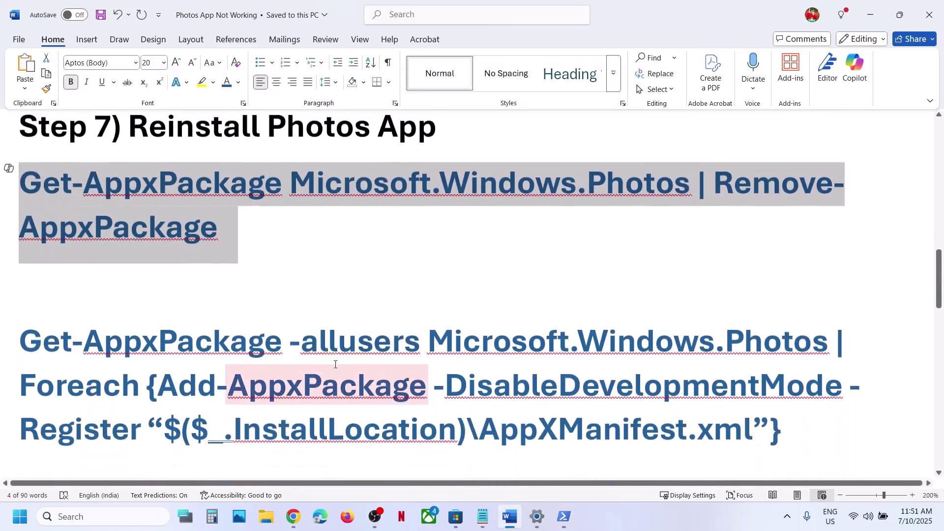
pyautogui.moveTo(797, 382); pyautogui.dragTo(55, 307)
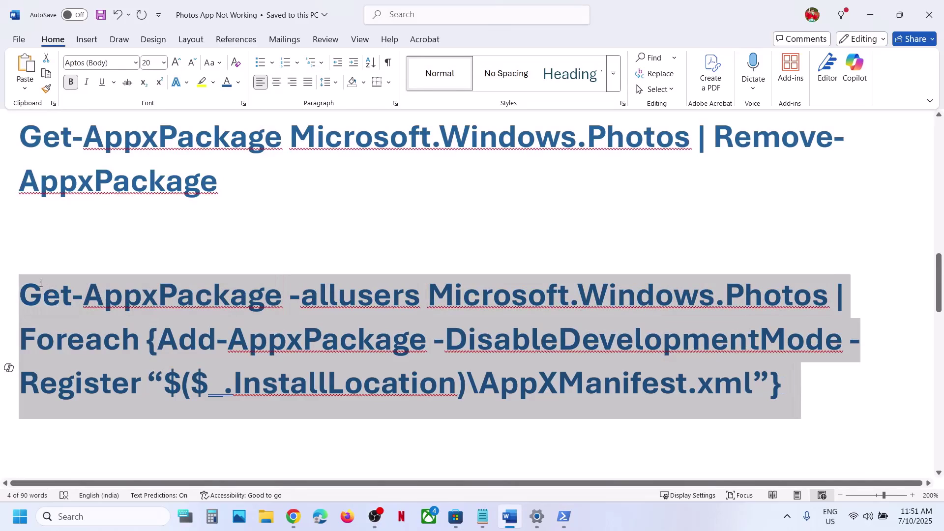
pyautogui.rightClick(55, 307)
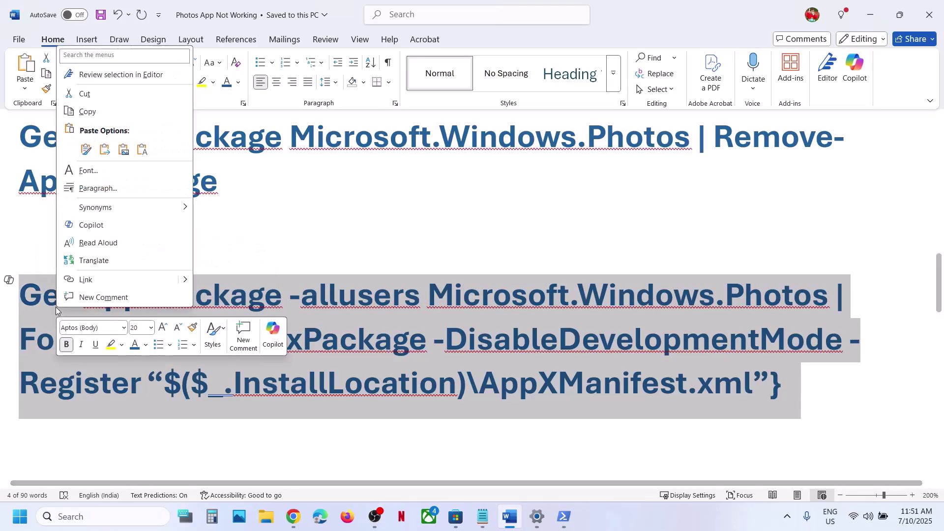
pyautogui.click(114, 110)
pyautogui.hotkey('alt', 'Tab')
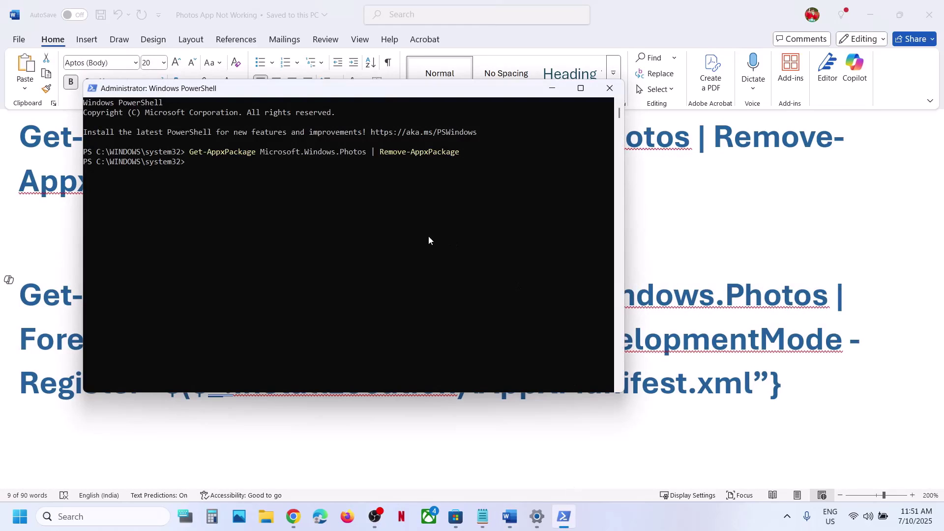
pyautogui.click(429, 240)
pyautogui.rightClick(429, 240)
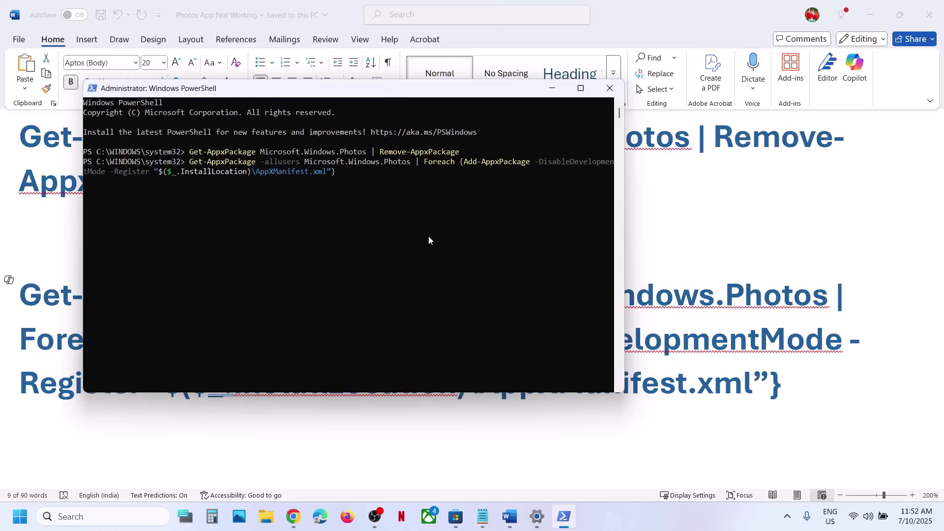
pyautogui.press('Return')
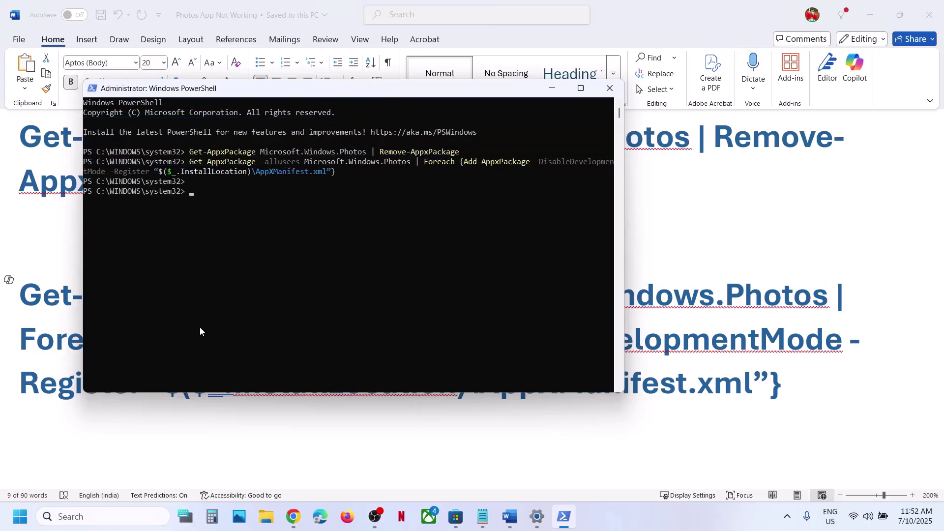
# Step: Open Photos from a 'photos' search to test it
pyautogui.click(84, 513)
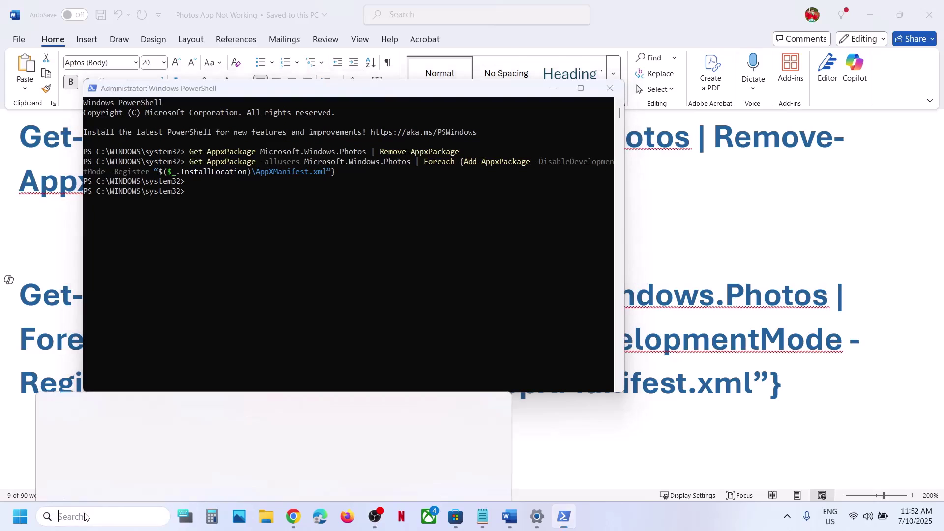
pyautogui.write('photos')
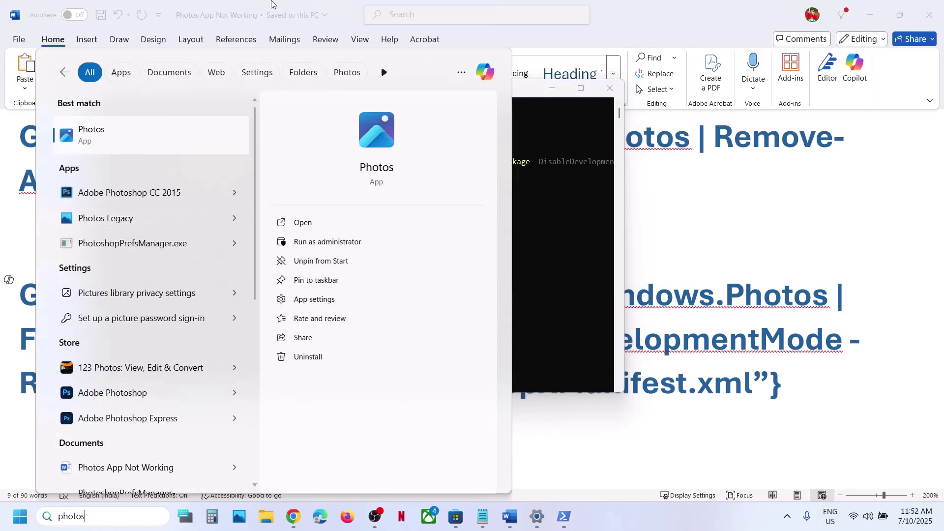
pyautogui.click(135, 154)
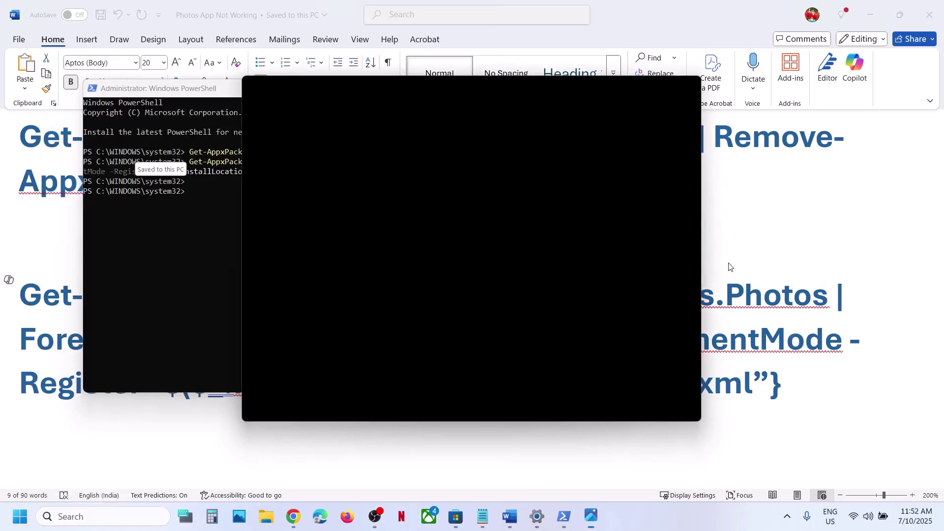
# Step: Open Services and select the Windows License Manager Service
pyautogui.click(730, 262)
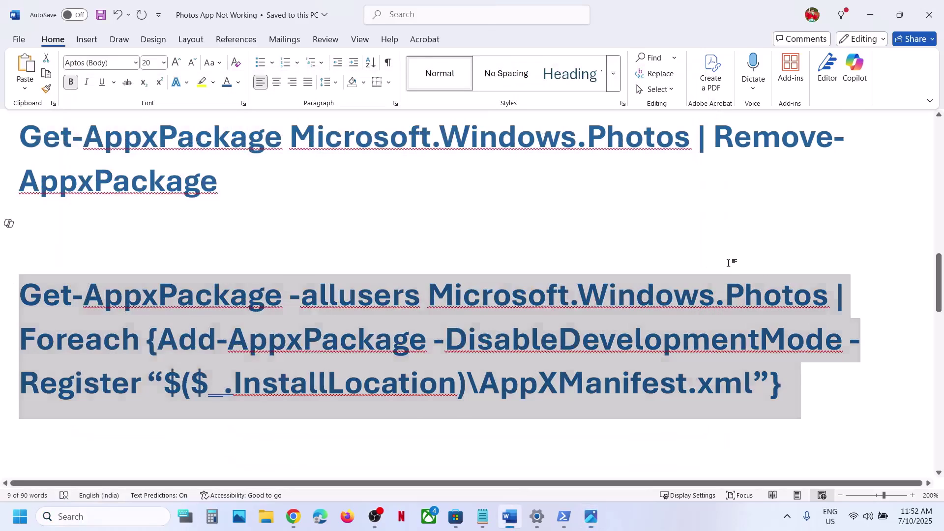
pyautogui.scroll(-3, 258, 389)
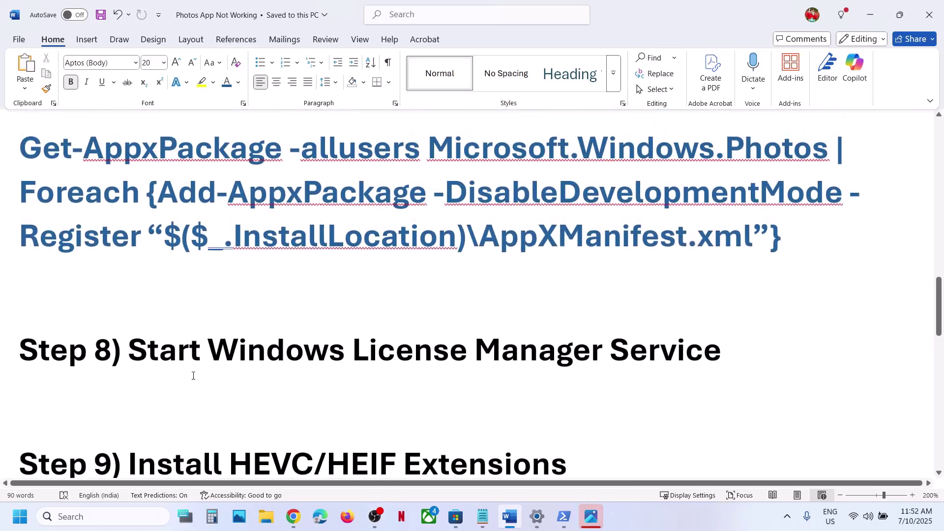
pyautogui.click(109, 525)
pyautogui.write('servicesv')
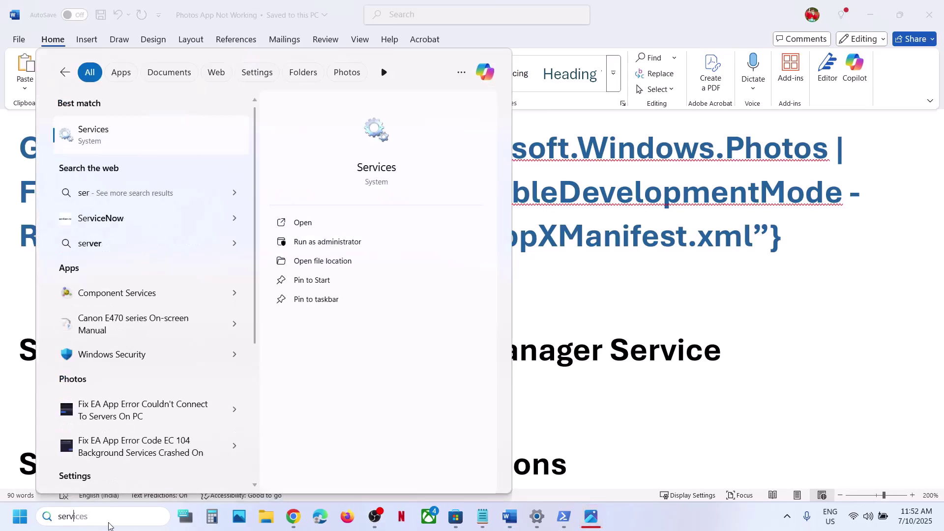
pyautogui.press('Escape')
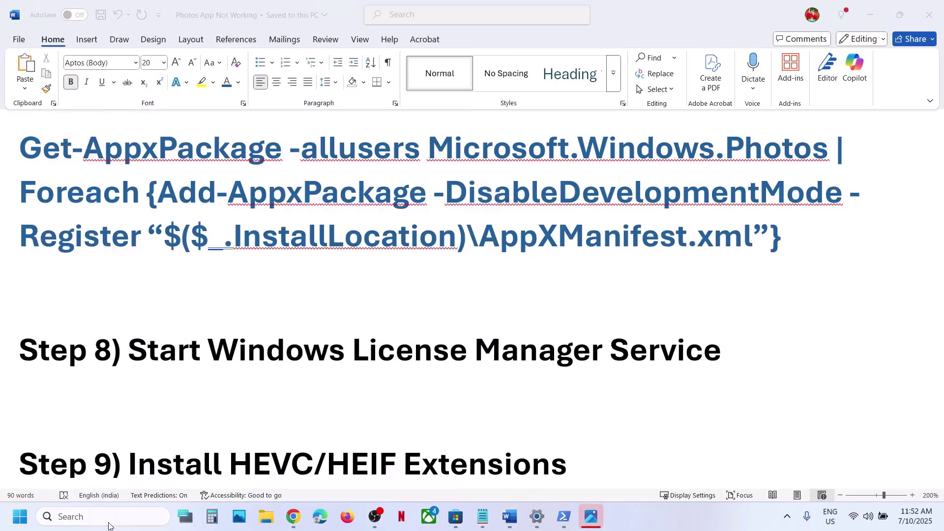
pyautogui.click(265, 342)
pyautogui.write('wi')
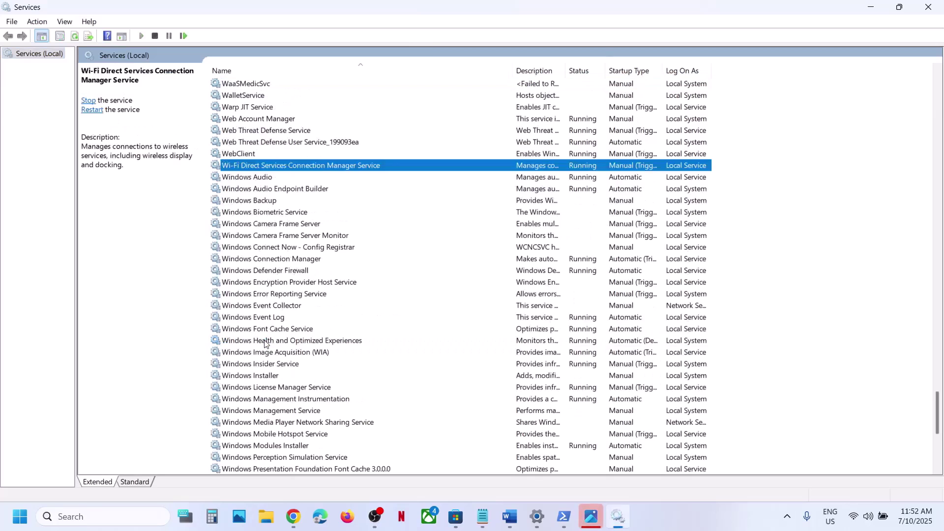
pyautogui.write('n')
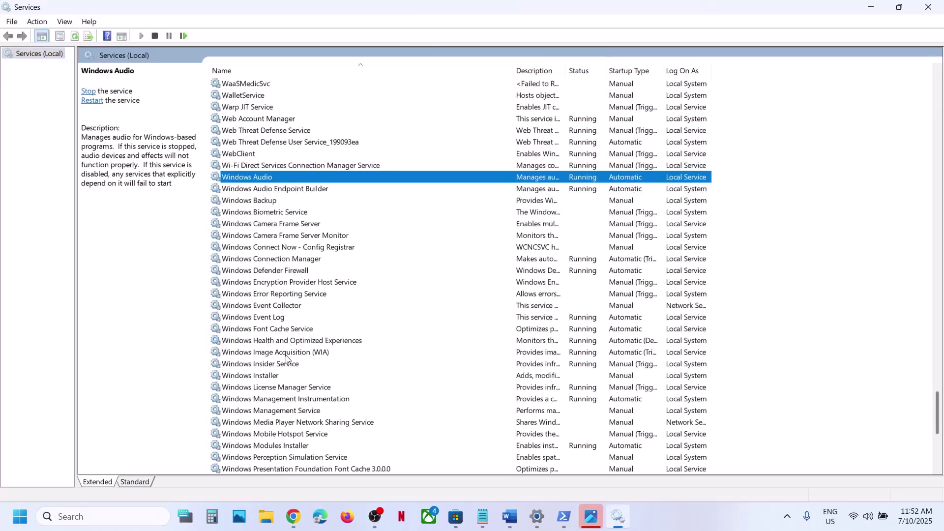
pyautogui.scroll(-1, 286, 358)
pyautogui.click(305, 353)
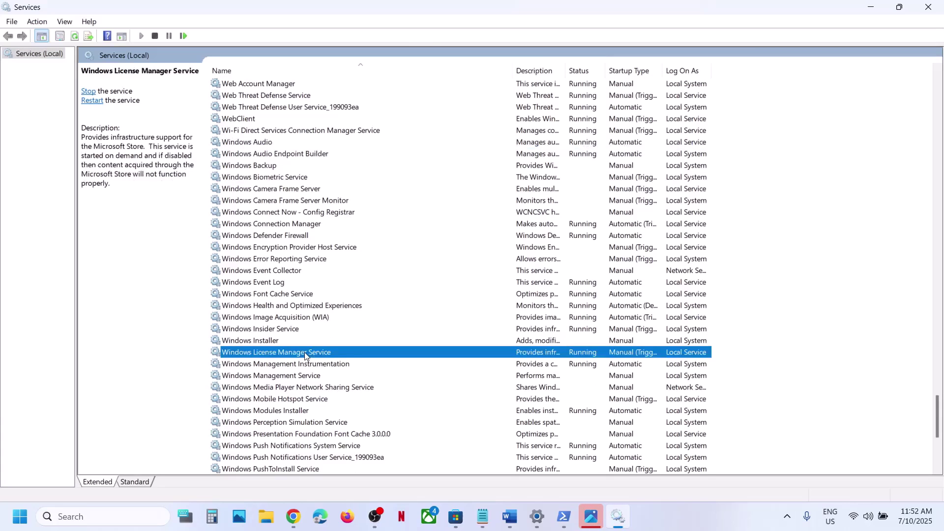
# Step: Set the Windows License Manager Service startup type to Automatic and apply it
pyautogui.doubleClick(353, 354)
pyautogui.click(440, 243)
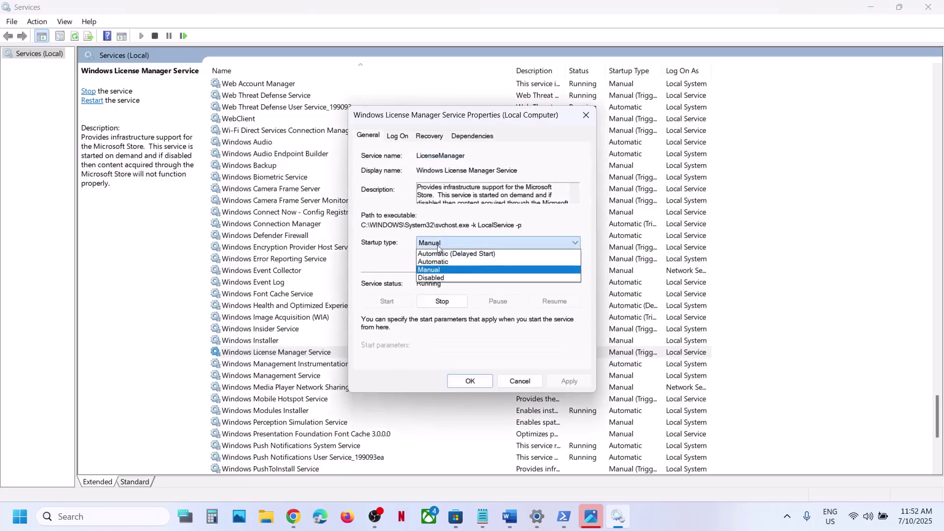
pyautogui.click(442, 262)
pyautogui.click(564, 381)
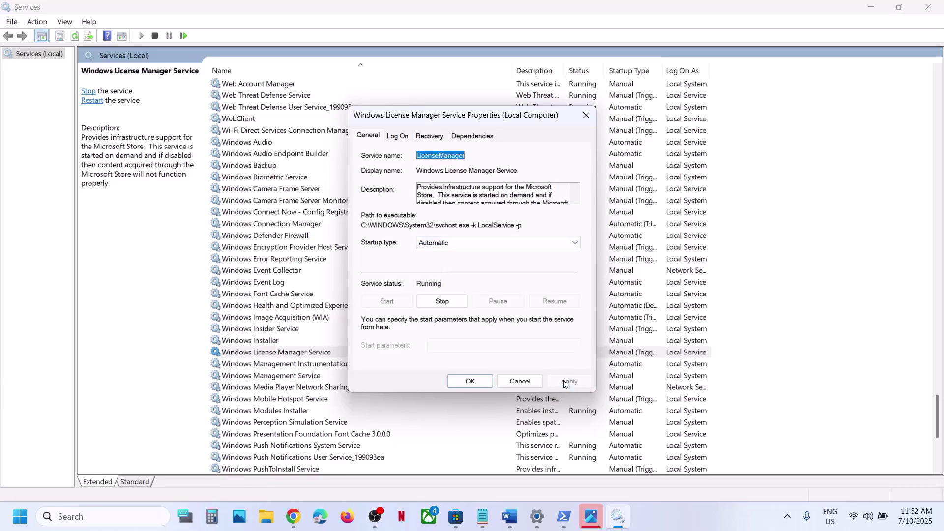
pyautogui.click(486, 385)
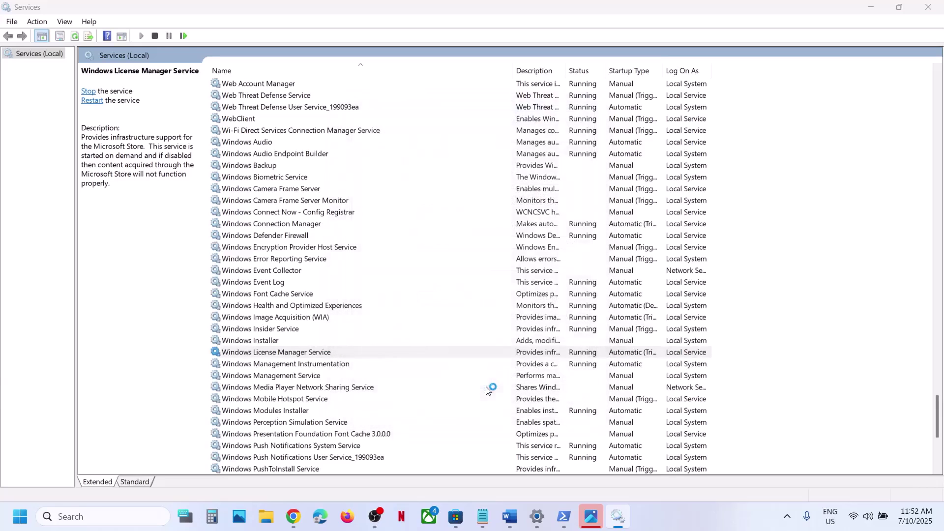
# Step: Restart the Windows License Manager Service
pyautogui.click(311, 355)
pyautogui.rightClick(311, 355)
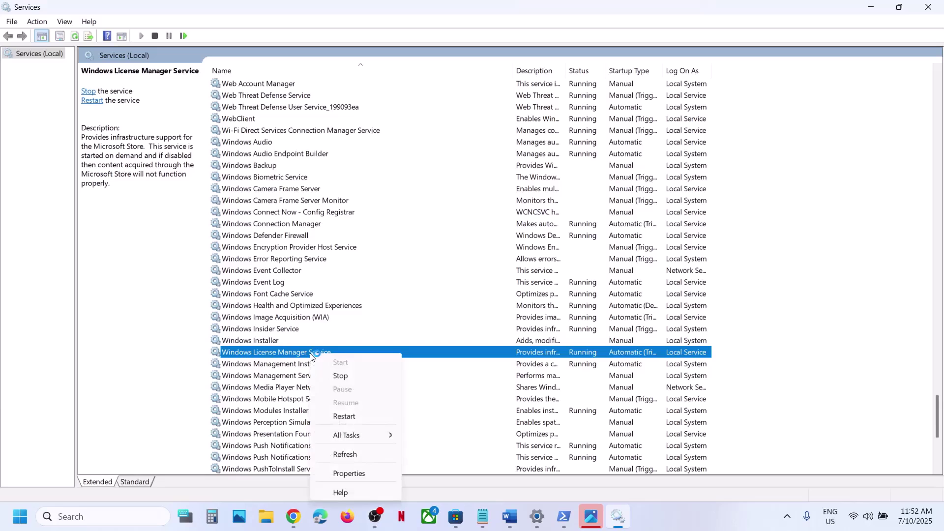
pyautogui.click(363, 414)
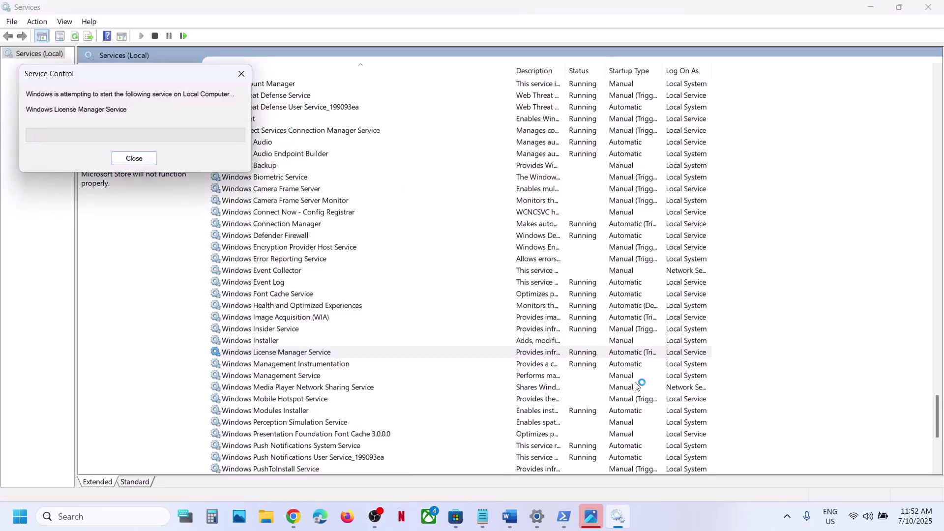
# Step: Copy the HEIF Image Extensions link into a new Chrome tab and install it via Microsoft Store
pyautogui.click(509, 516)
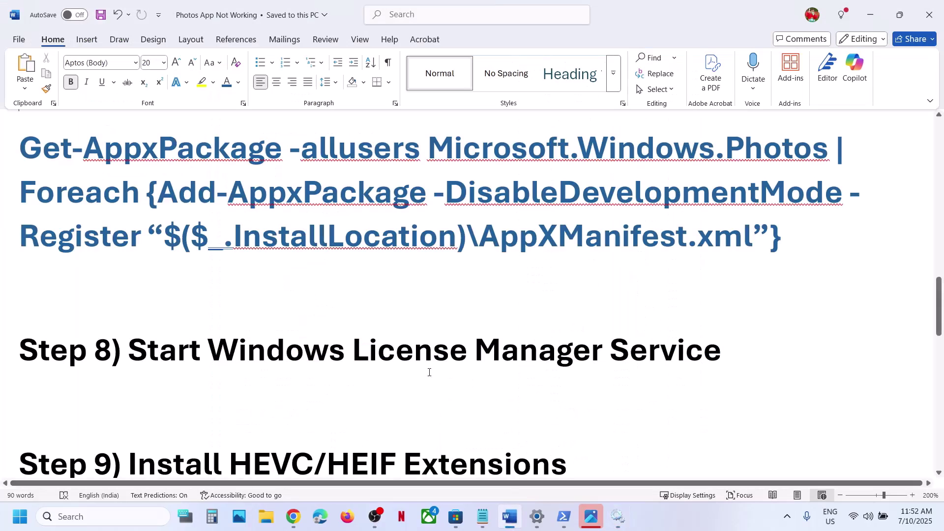
pyautogui.scroll(-3, 426, 372)
pyautogui.scroll(-3, 426, 372)
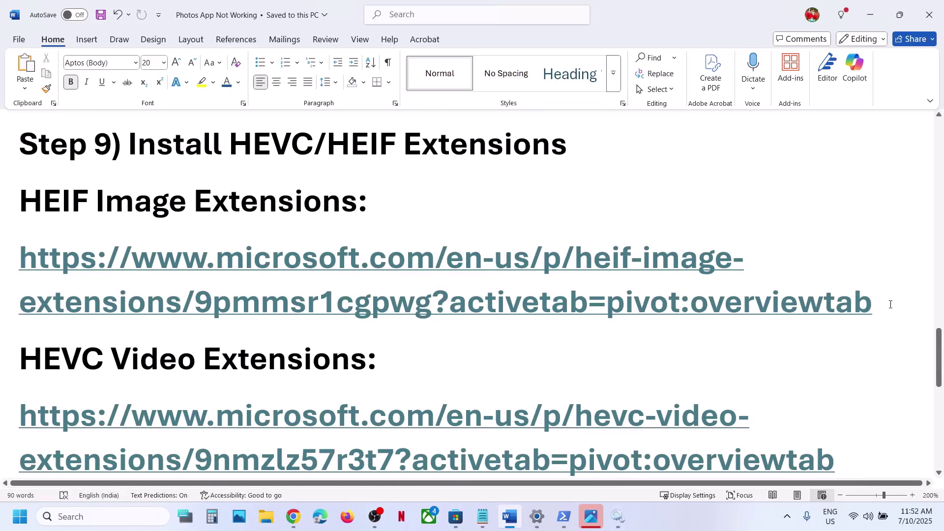
pyautogui.tripleClick(889, 303)
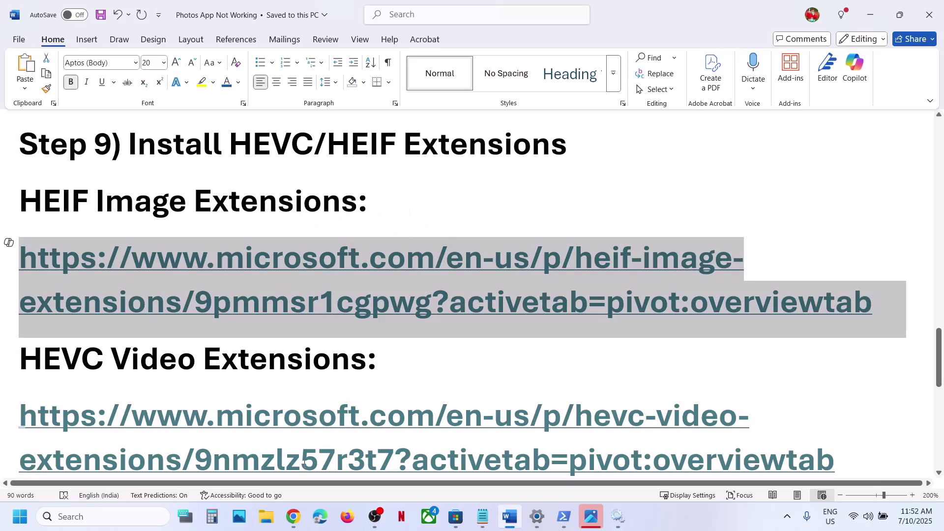
pyautogui.moveTo(294, 516)
pyautogui.click(288, 460)
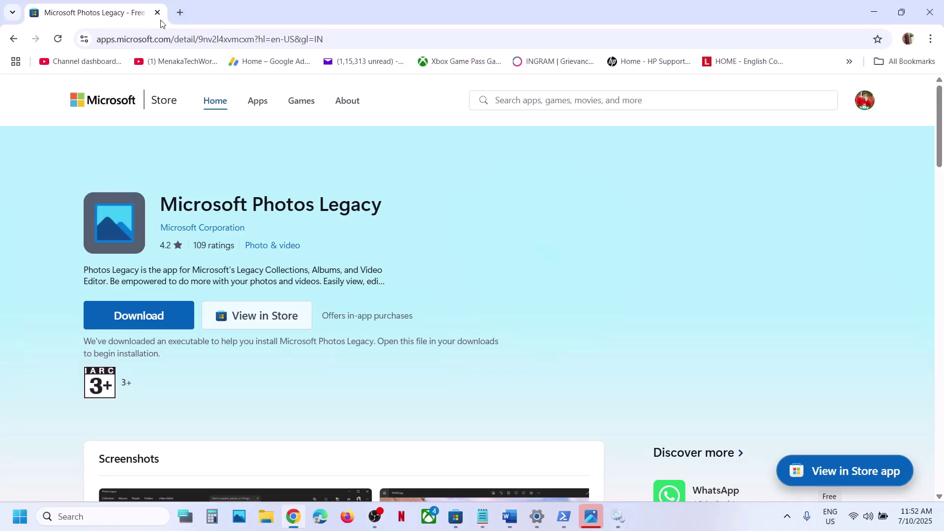
pyautogui.click(180, 13)
pyautogui.hotkey('ctrl', 'v')
pyautogui.press('Return')
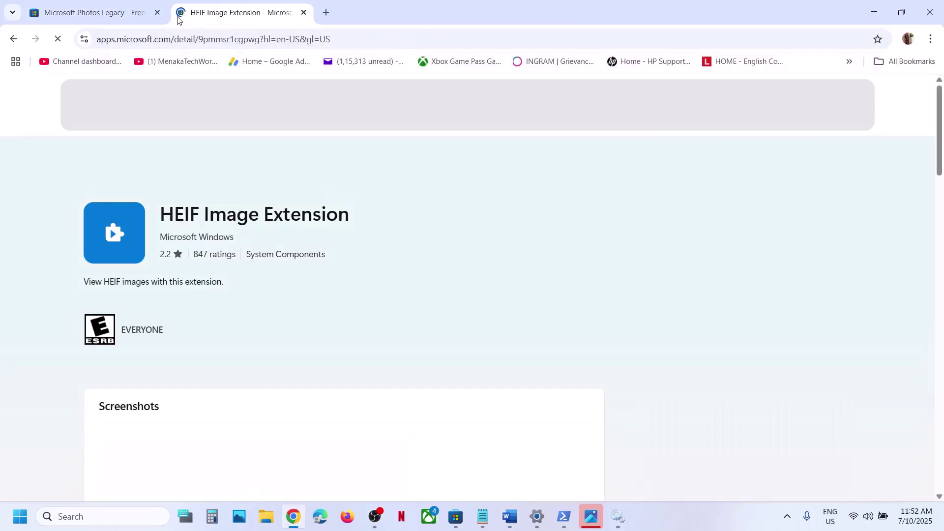
pyautogui.click(158, 315)
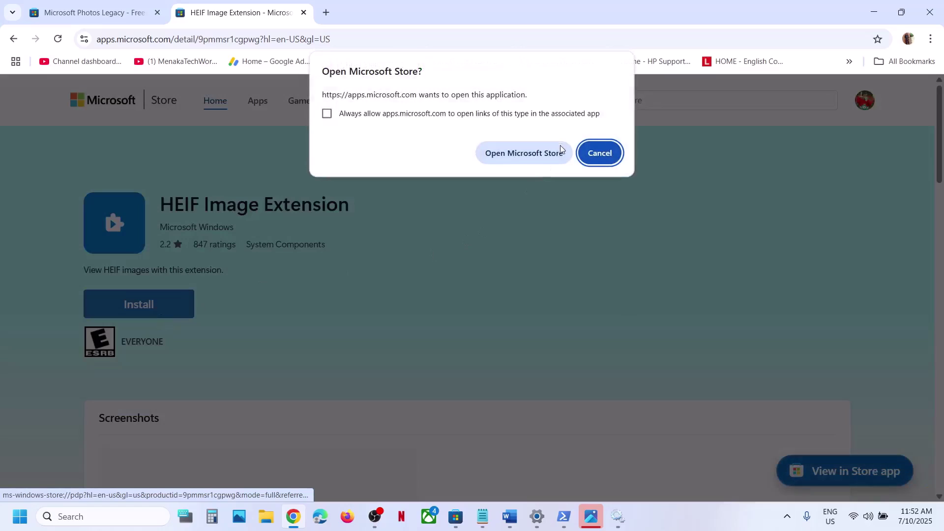
pyautogui.click(561, 149)
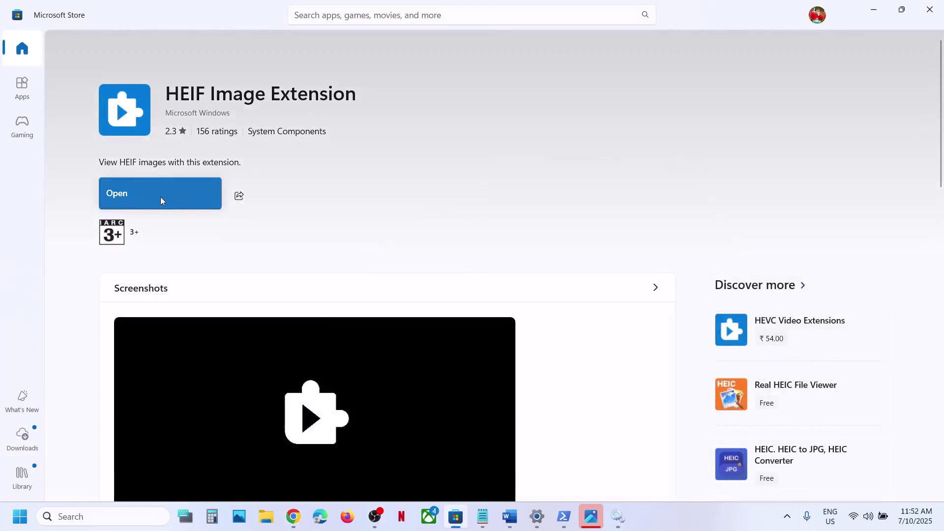
# Step: Copy the HEVC Video Extensions link into Chrome and open it in Microsoft Store at ₹54.00
pyautogui.click(510, 516)
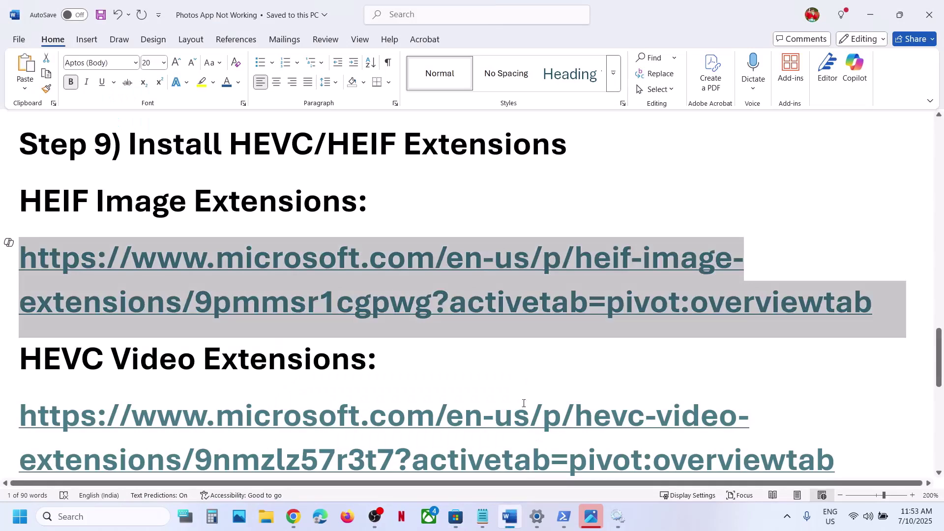
pyautogui.scroll(-2, 524, 403)
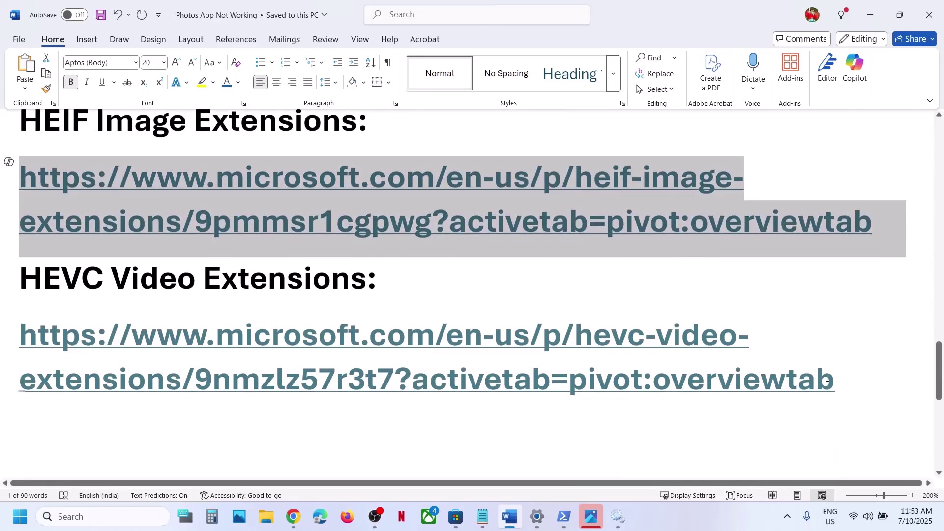
pyautogui.click(833, 381)
pyautogui.tripleClick(270, 337)
pyautogui.hotkey('ctrl', 'c')
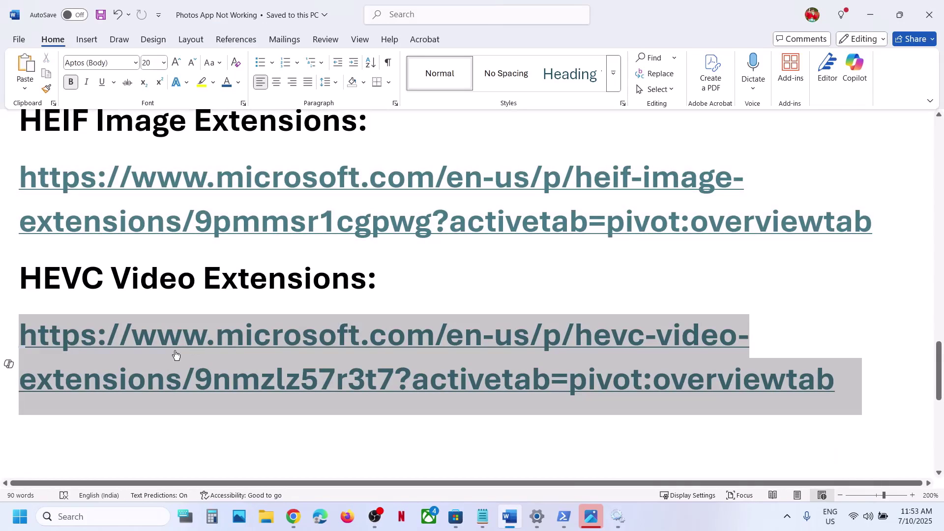
pyautogui.click(294, 519)
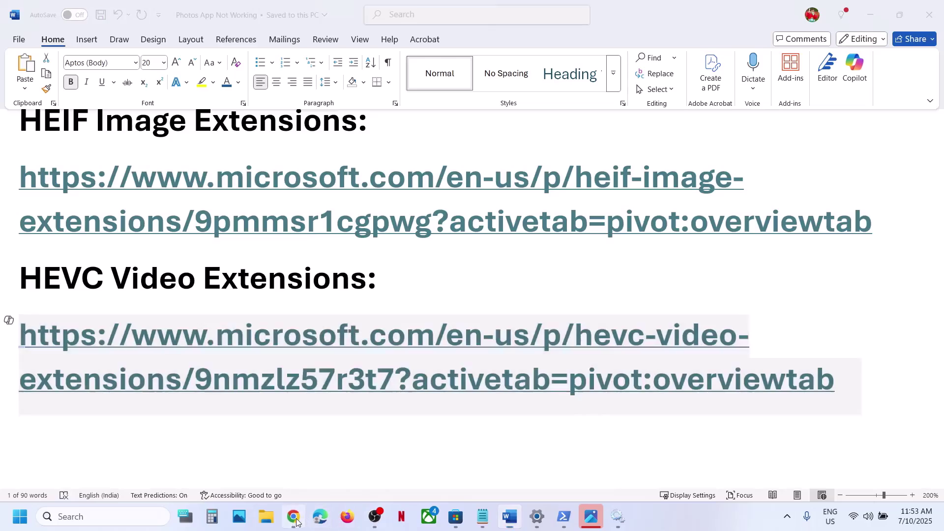
pyautogui.click(326, 12)
pyautogui.hotkey('ctrl', 'v')
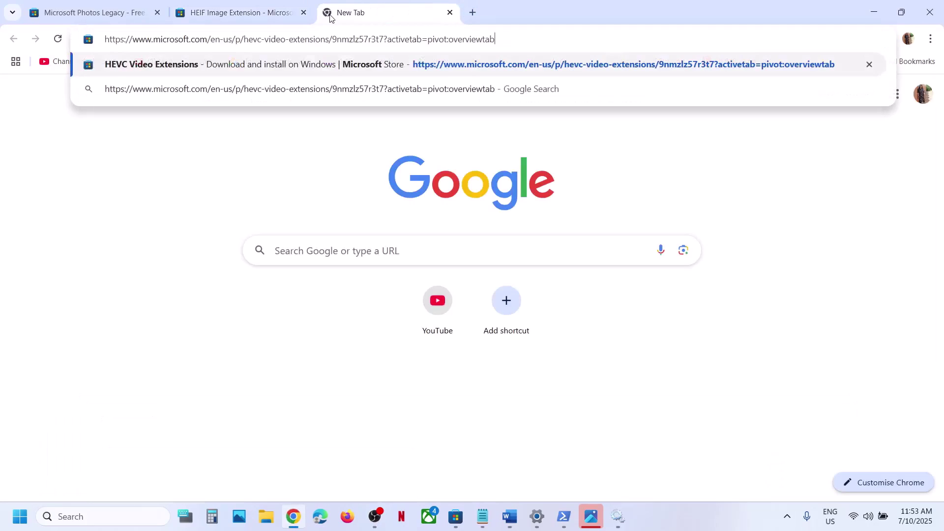
pyautogui.press('Return')
pyautogui.click(120, 322)
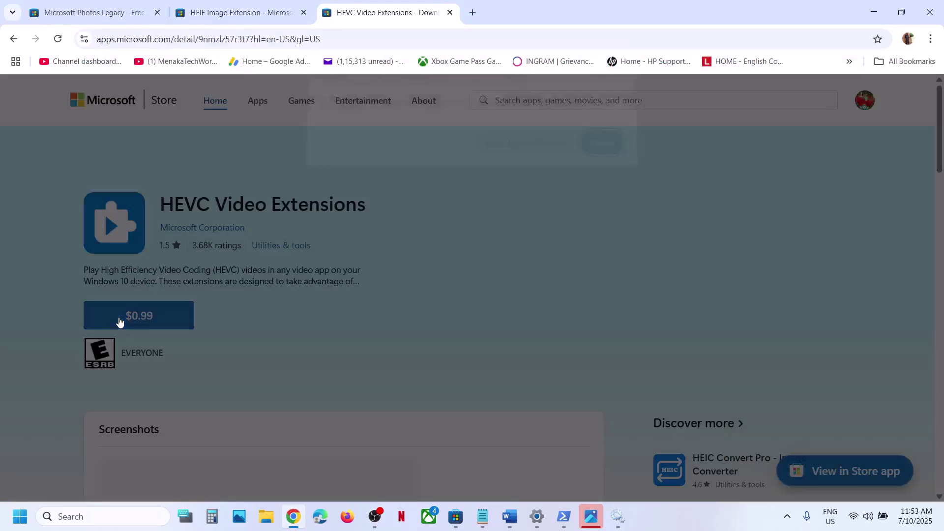
pyautogui.click(550, 154)
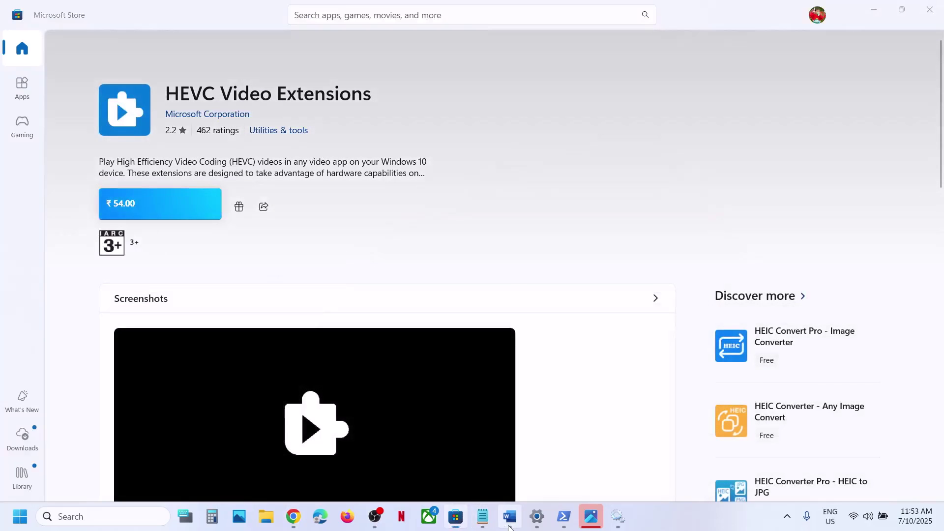
pyautogui.click(510, 516)
pyautogui.scroll(-5, 475, 371)
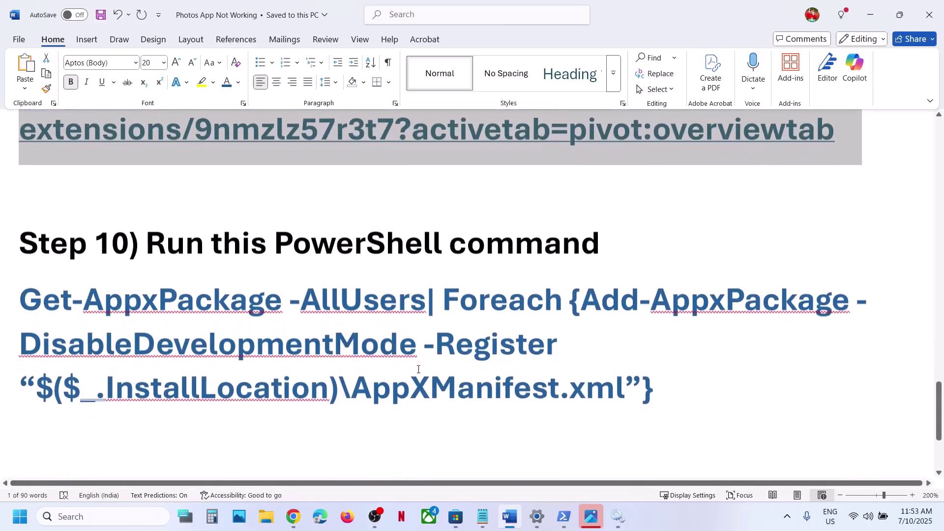
# Step: Copy the Step 10 Get-AppxPackage re-register command from the Word guide
pyautogui.moveTo(676, 392); pyautogui.dragTo(94, 310)
pyautogui.keyDown('shift'); pyautogui.click(20, 297); pyautogui.keyUp('shift')
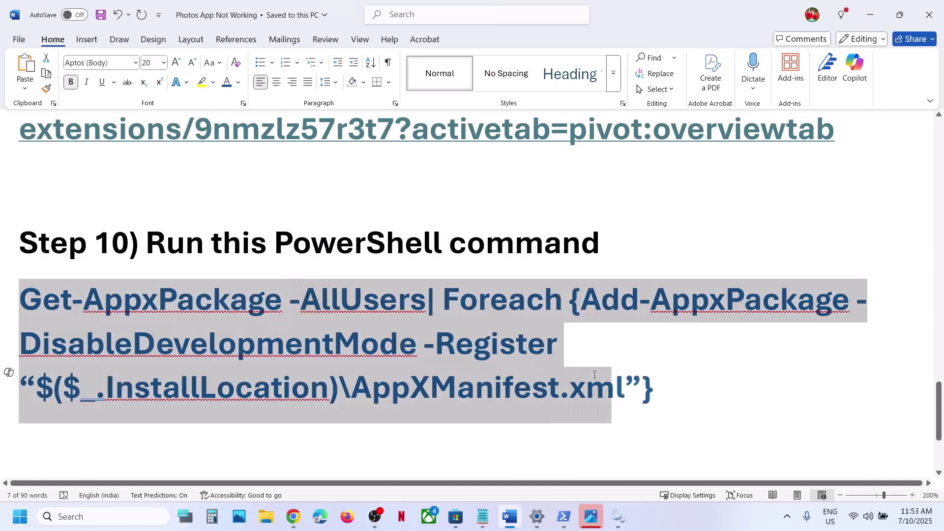
pyautogui.rightClick(416, 358)
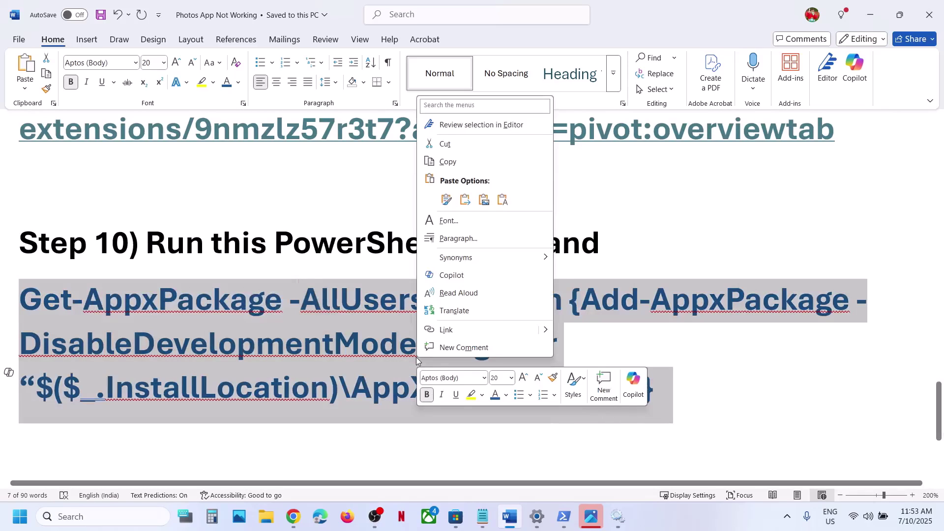
pyautogui.click(448, 162)
# Step: Launch Windows PowerShell as administrator and approve the UAC prompt
pyautogui.click(116, 521)
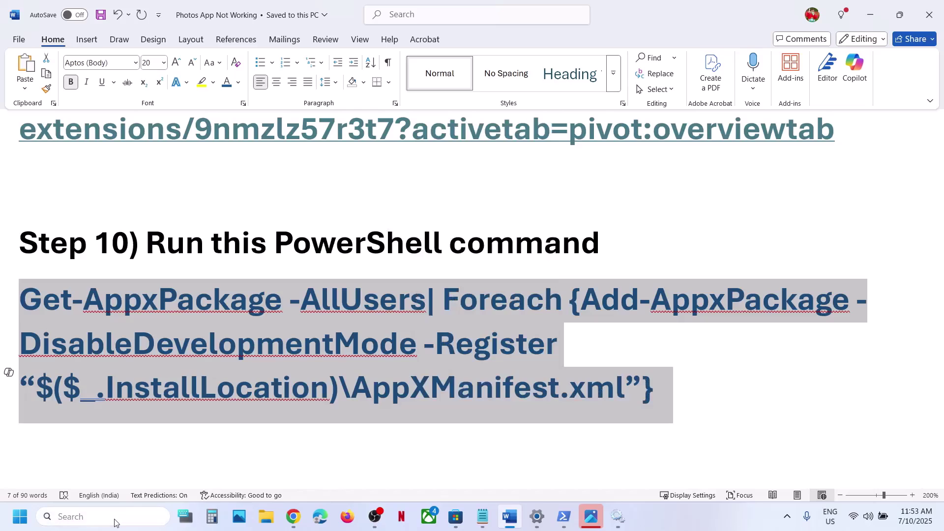
pyautogui.write('powershell')
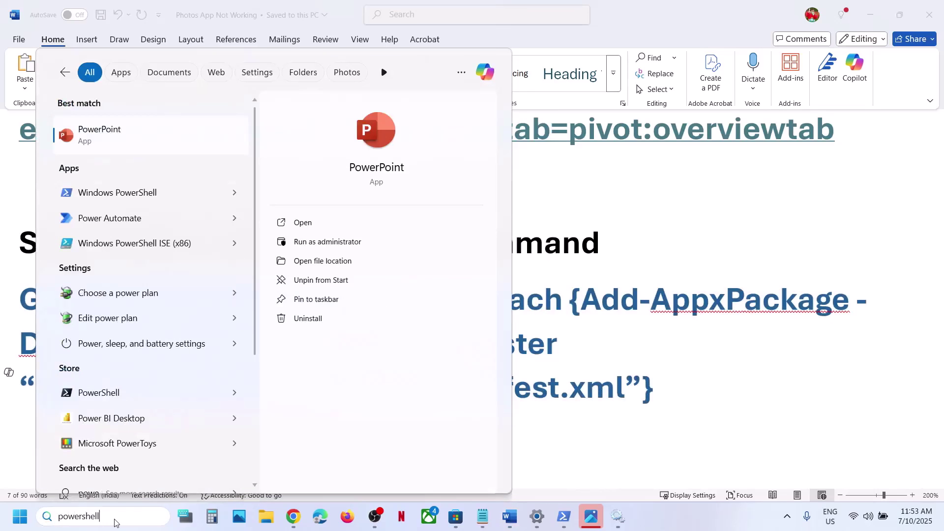
pyautogui.rightClick(142, 143)
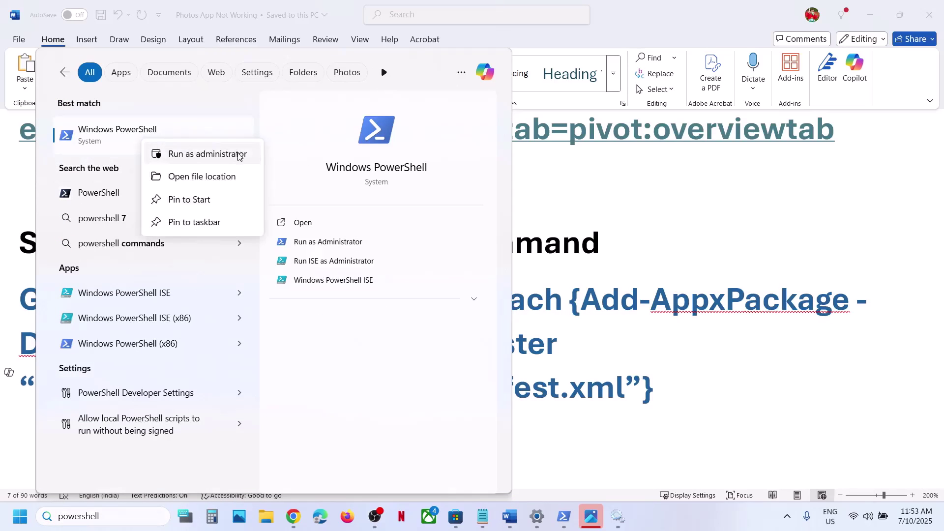
pyautogui.click(231, 154)
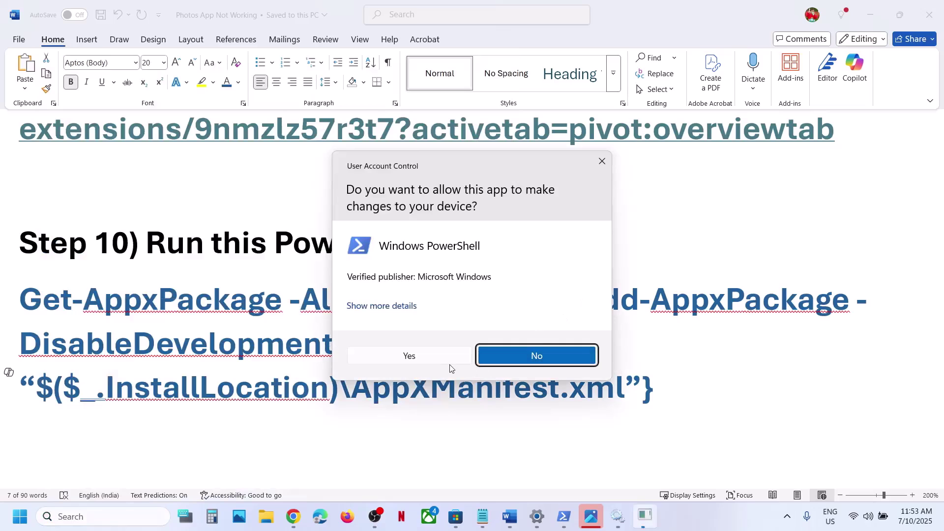
pyautogui.click(437, 359)
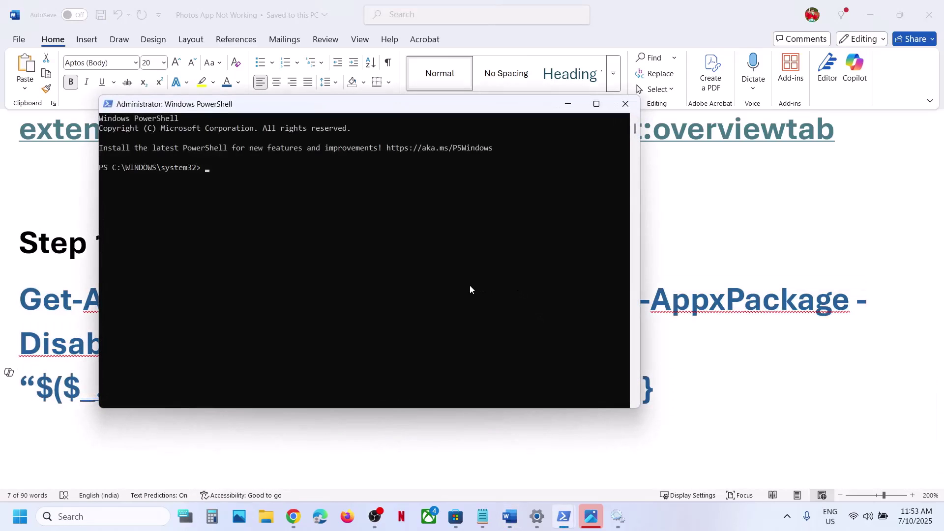
# Step: Paste and run the re-register command in the admin console, then return to Word
pyautogui.click(469, 285)
pyautogui.rightClick(470, 286)
pyautogui.press('Return')
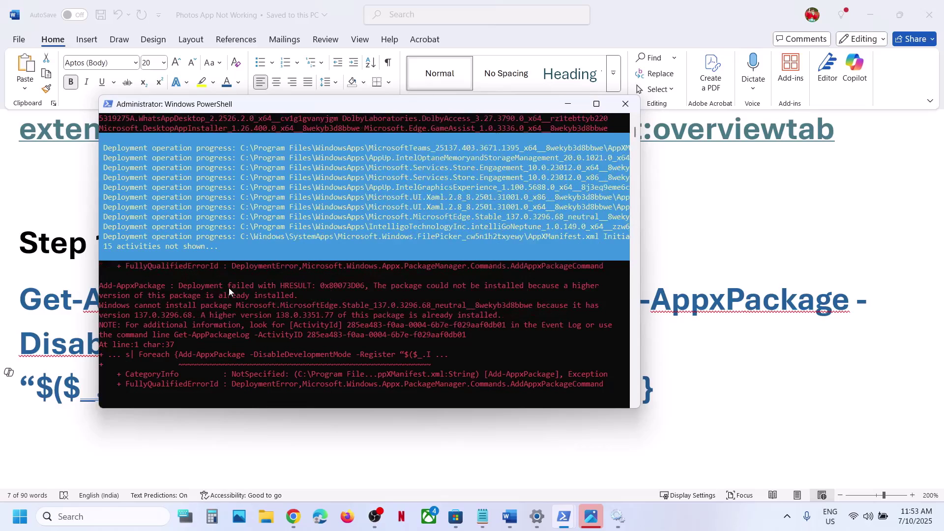
pyautogui.click(149, 448)
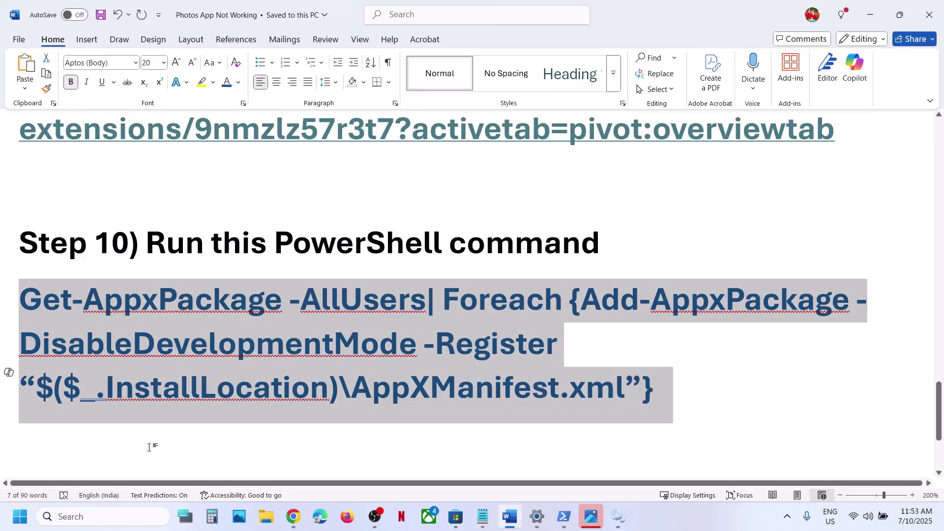
# Step: Find the Step 11 'Use media creation tool' link in the guide and switch to the Update Error document
pyautogui.scroll(-3, 149, 448)
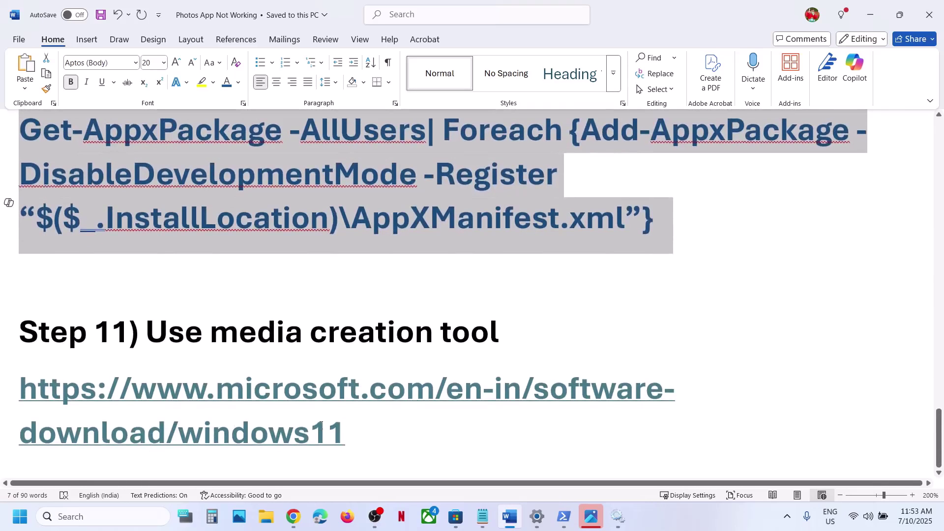
pyautogui.tripleClick(177, 410)
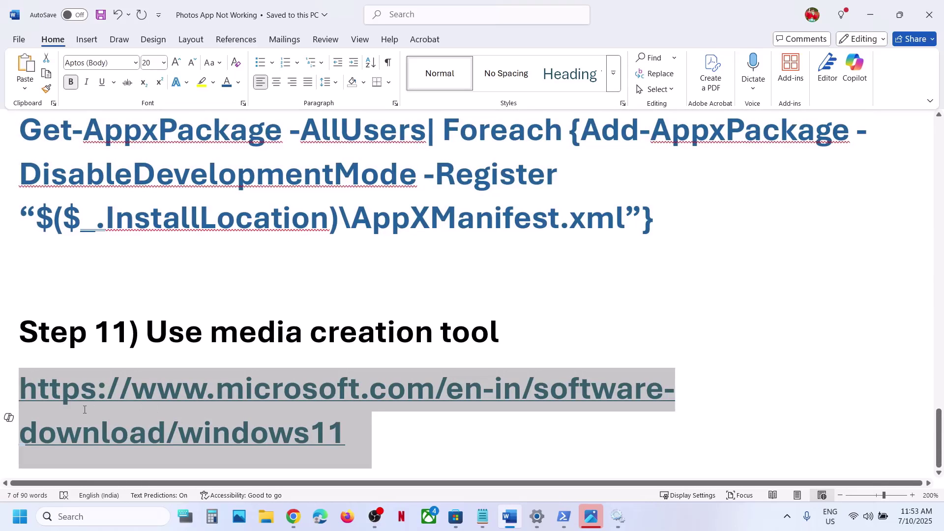
pyautogui.moveTo(146, 333); pyautogui.dragTo(473, 339)
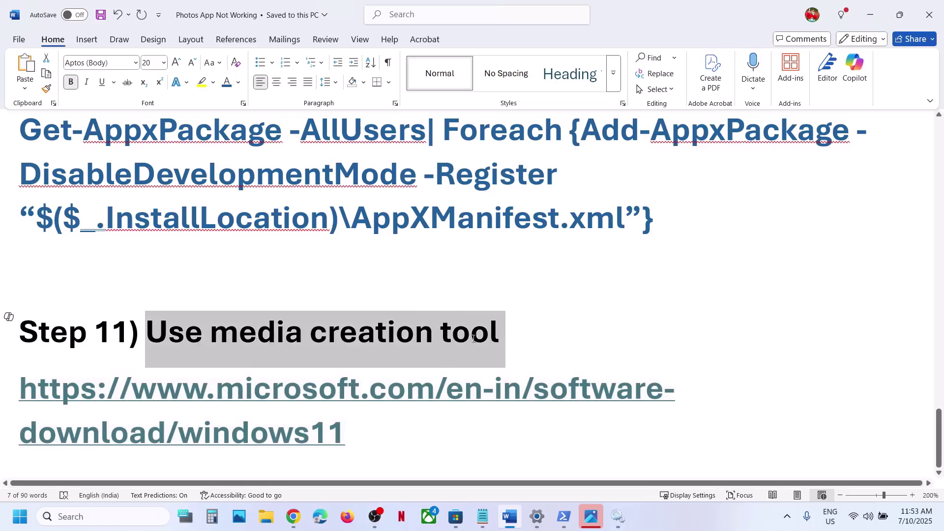
pyautogui.click(680, 513)
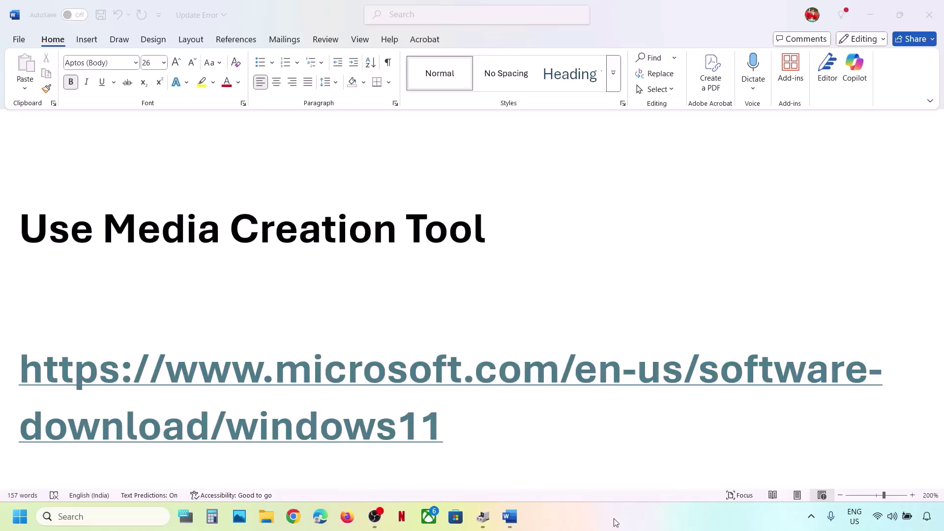
# Step: Copy the Windows 11 download URL and open a new Chrome window
pyautogui.tripleClick(467, 427)
pyautogui.rightClick(98, 404)
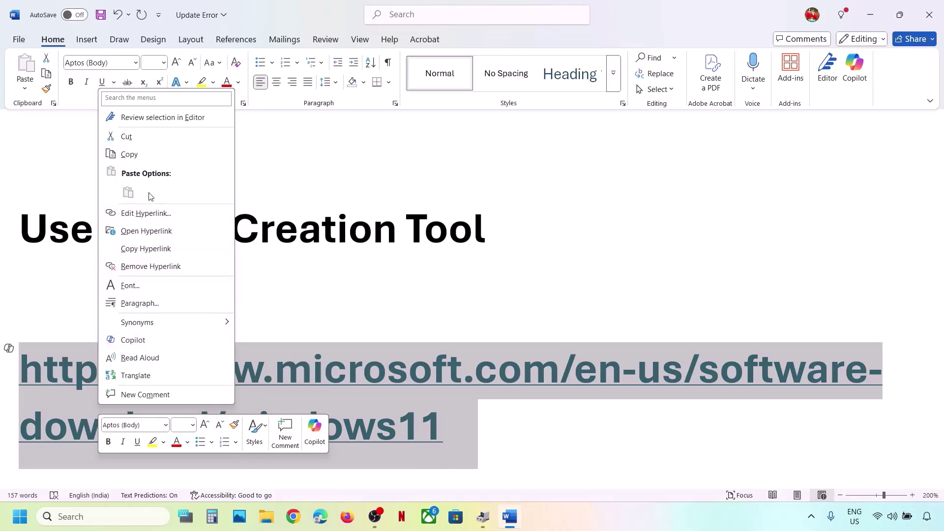
pyautogui.click(131, 155)
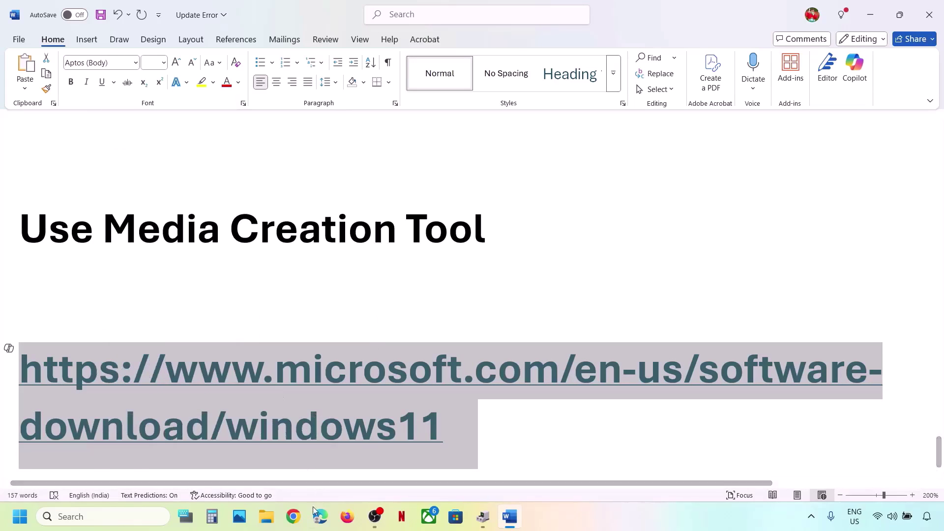
pyautogui.click(294, 516)
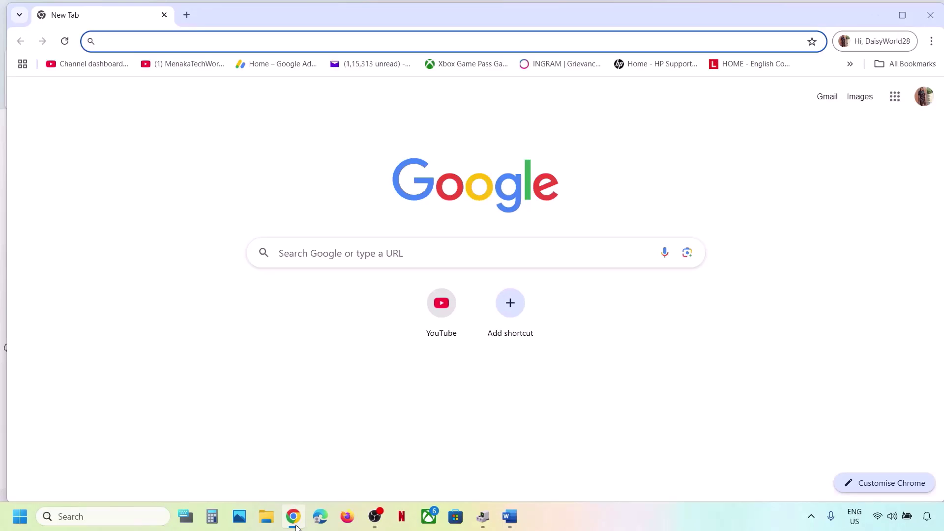
# Step: Load the Download Windows 11 page, download the media creation tool and run mediacreationtool (2).exe
pyautogui.hotkey('ctrl', 'v')
pyautogui.press('Return')
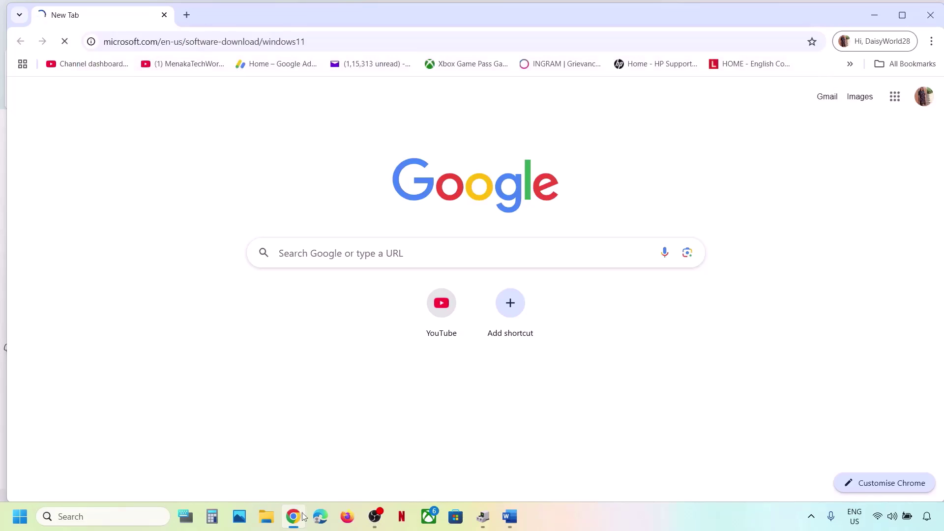
pyautogui.scroll(-8, 145, 407)
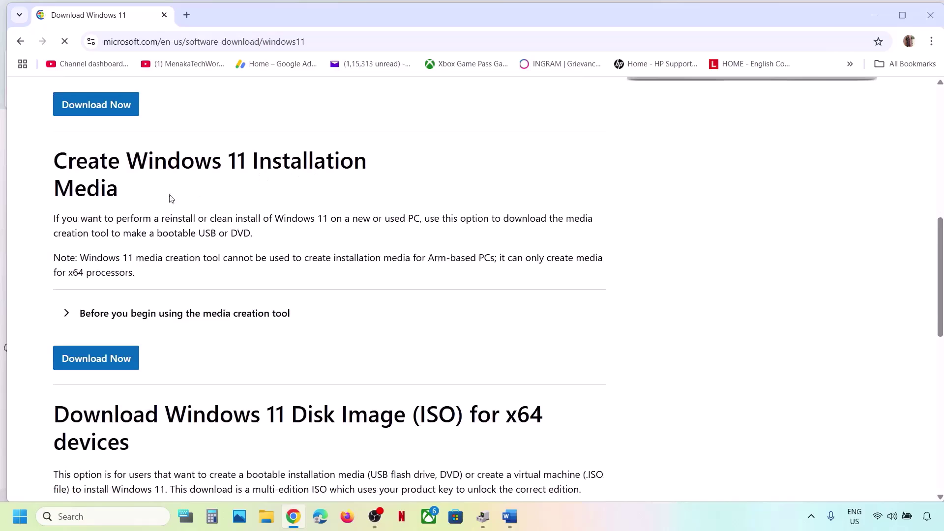
pyautogui.click(96, 361)
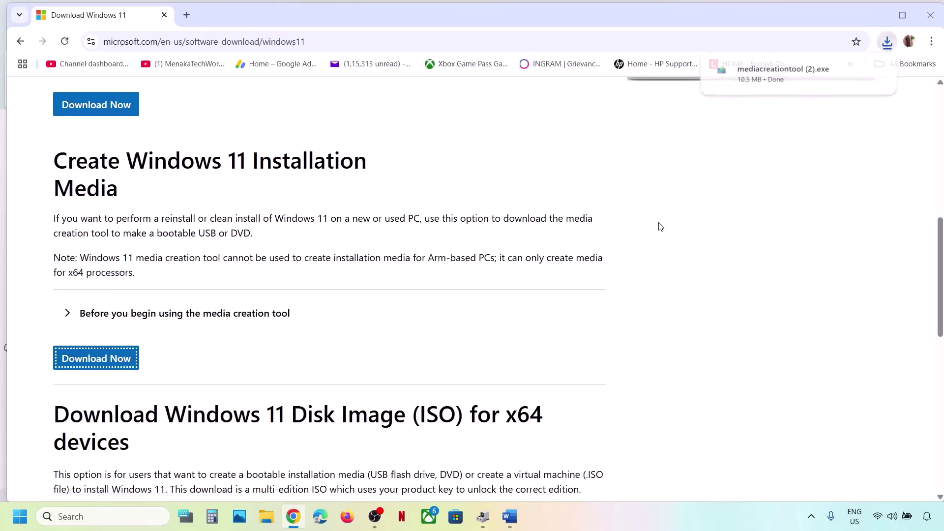
pyautogui.click(791, 85)
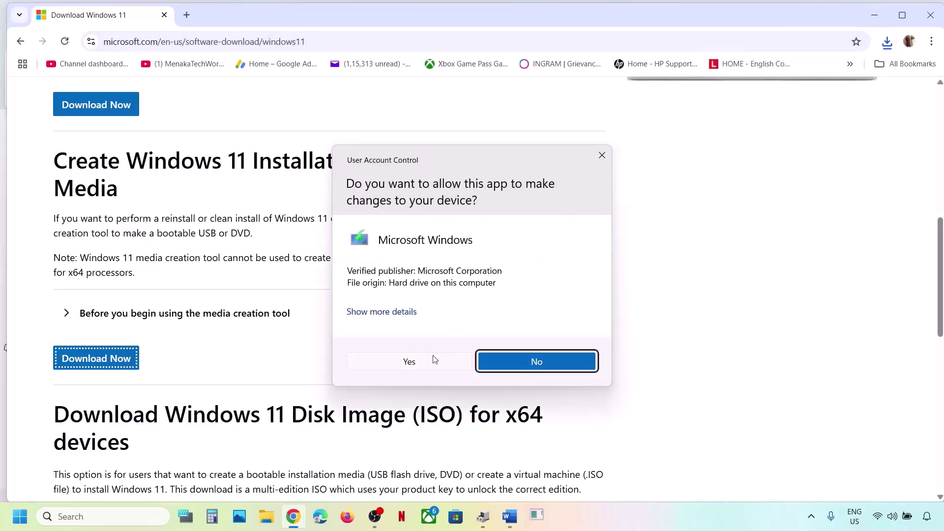
# Step: Save a Windows 11 ISO as Windows.iso on the Desktop using the recommended language and edition
pyautogui.click(413, 367)
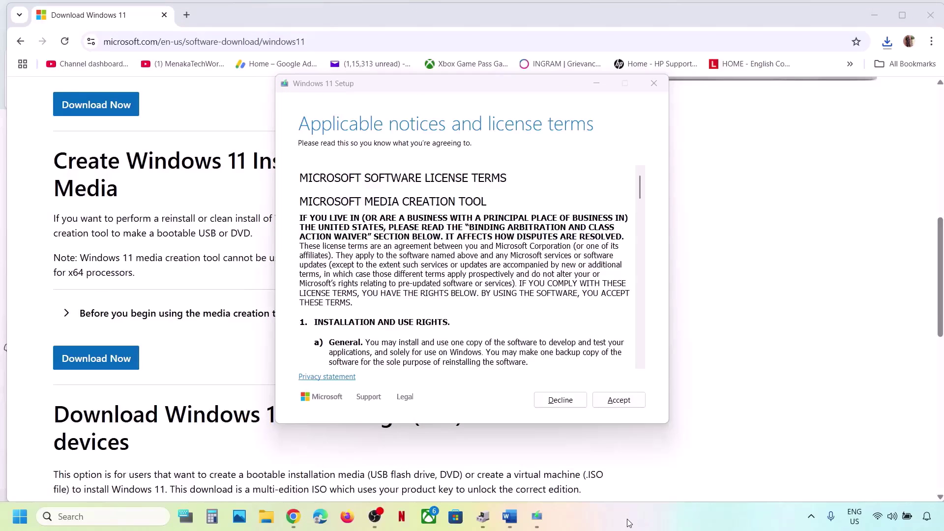
pyautogui.click(618, 400)
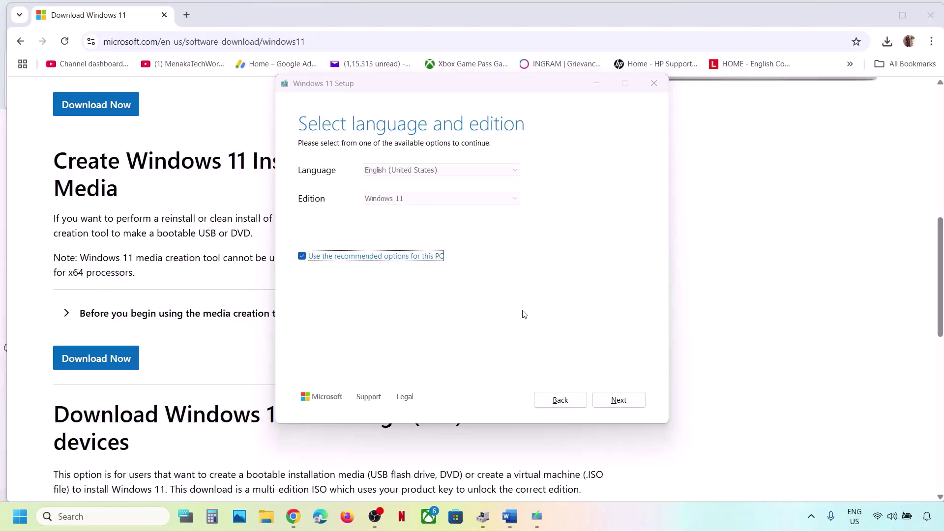
pyautogui.click(622, 403)
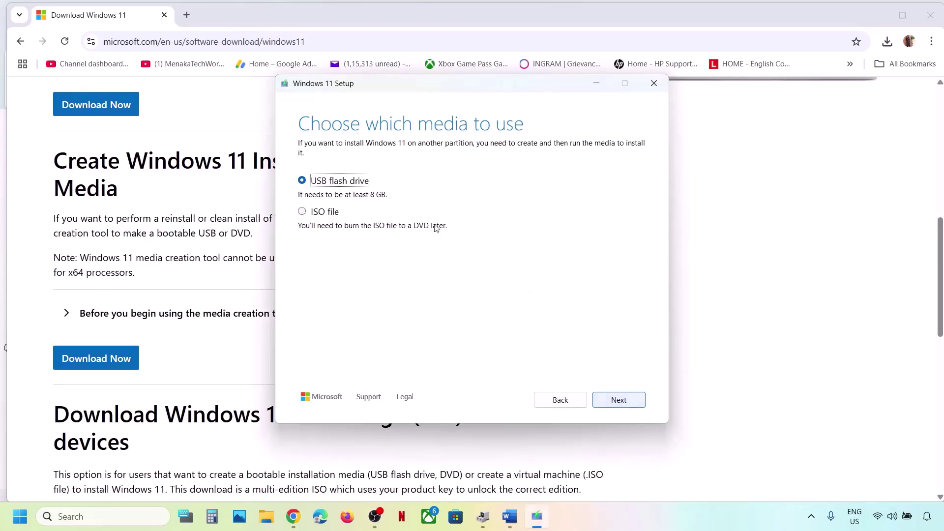
pyautogui.click(323, 216)
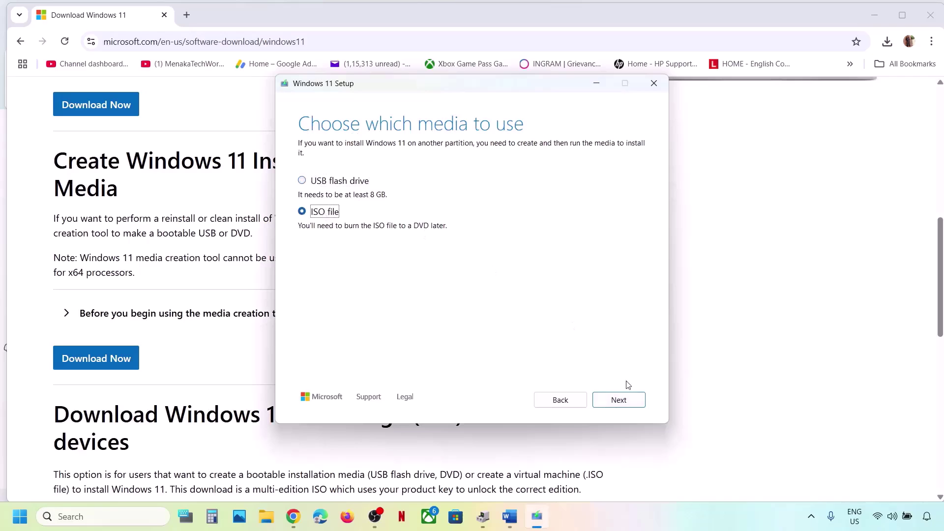
pyautogui.click(619, 401)
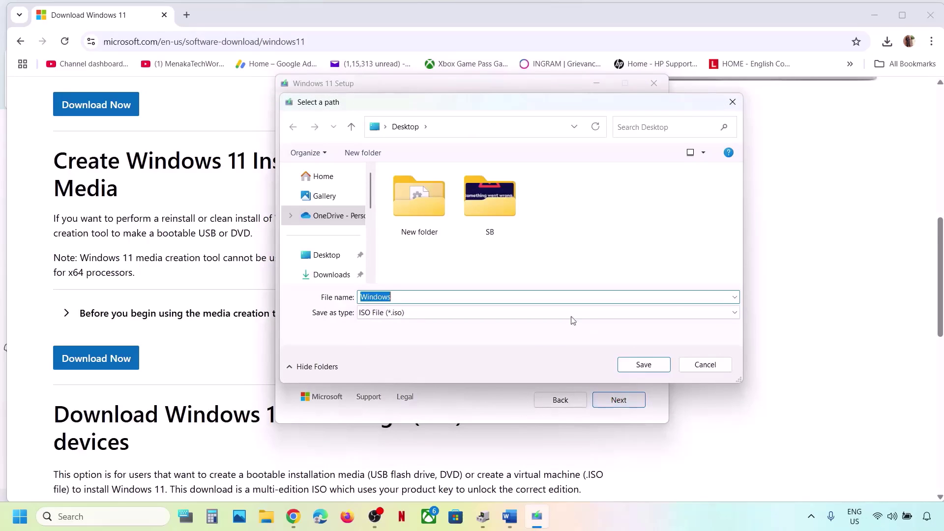
pyautogui.click(327, 260)
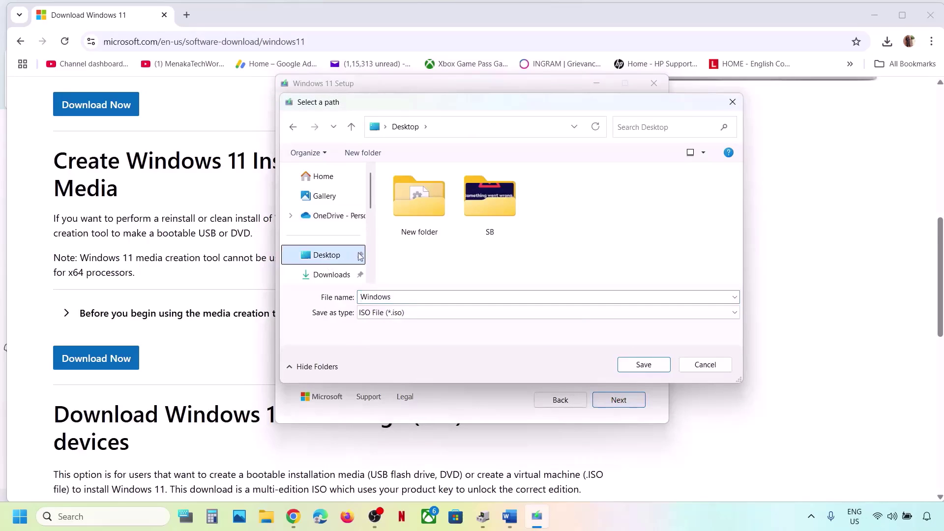
pyautogui.click(644, 366)
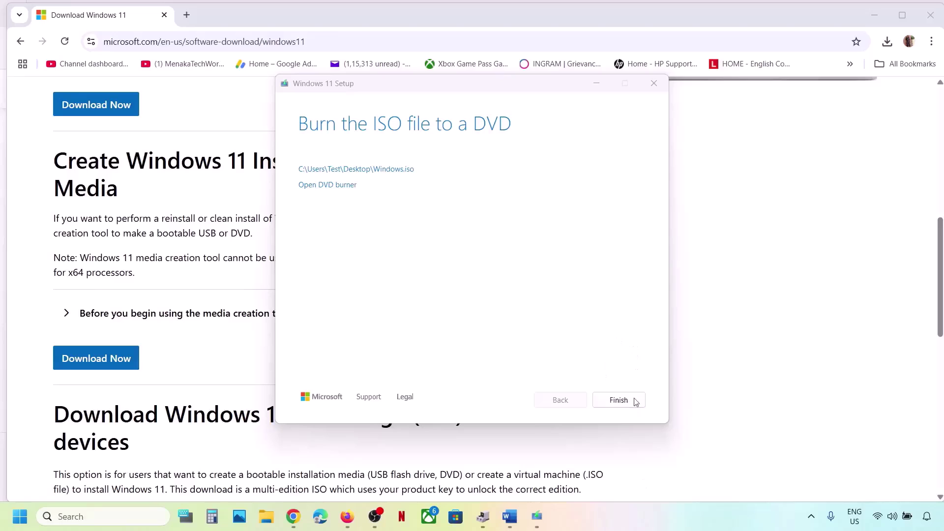
pyautogui.click(619, 401)
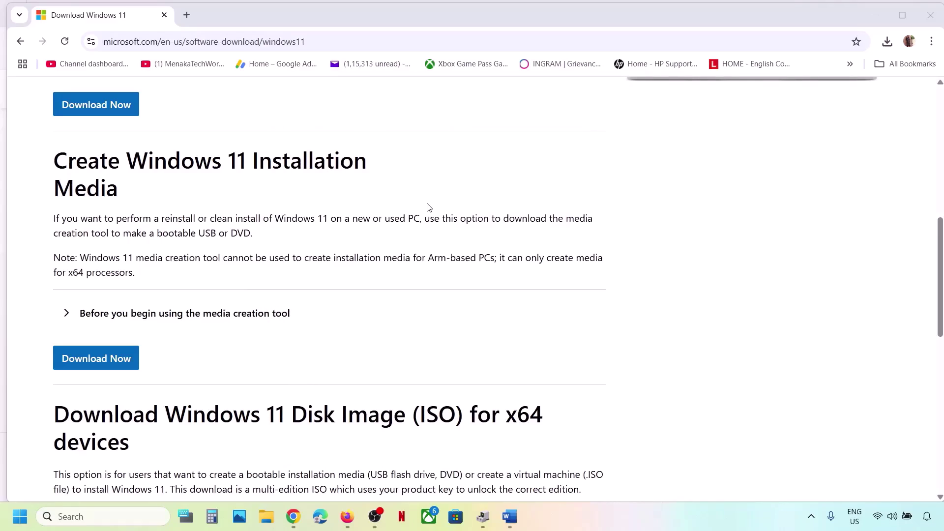
pyautogui.press('super+d')
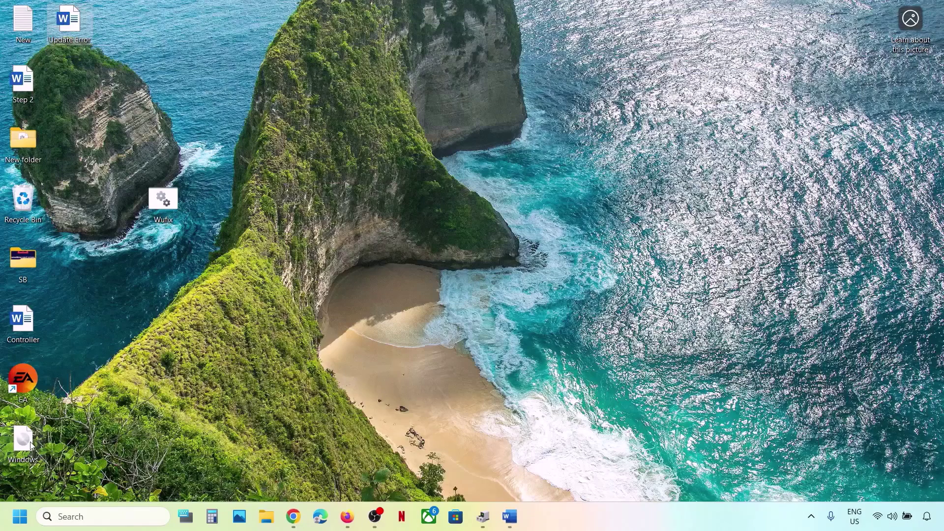
# Step: Mount Windows.iso as DVD Drive (D:) ESD-ISO and run its setup.exe
pyautogui.moveTo(31, 446); pyautogui.dragTo(380, 192)
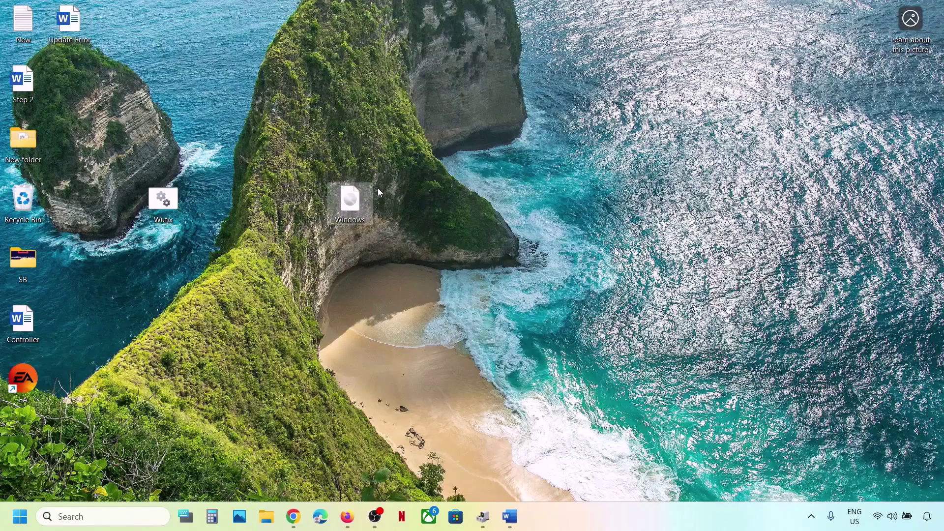
pyautogui.doubleClick(355, 207)
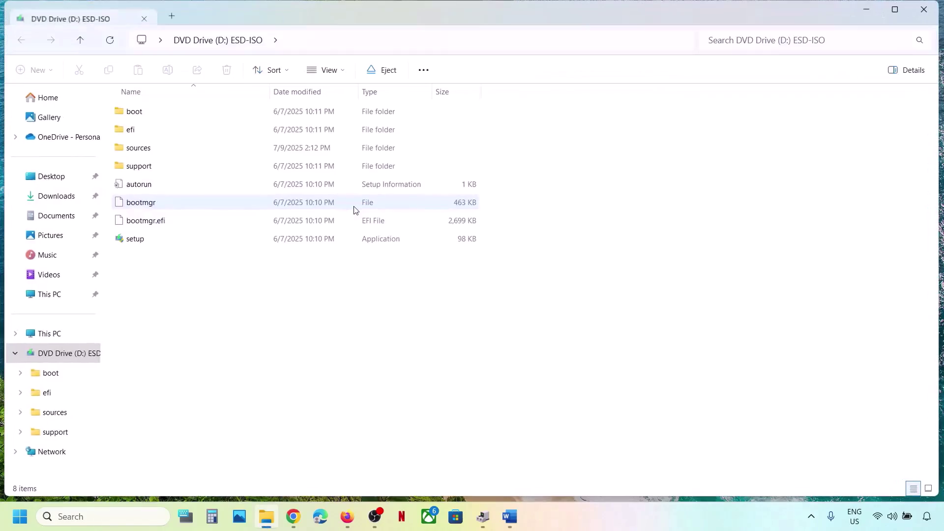
pyautogui.click(158, 241)
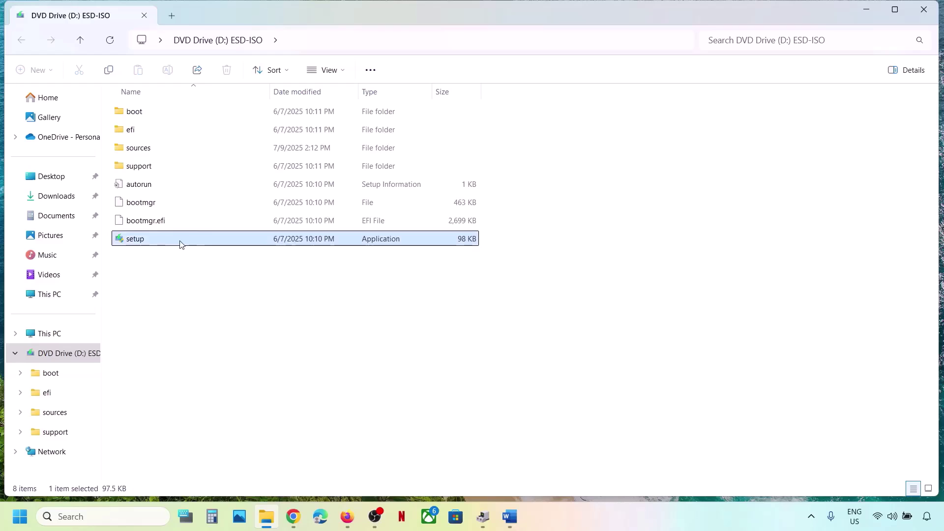
pyautogui.doubleClick(181, 245)
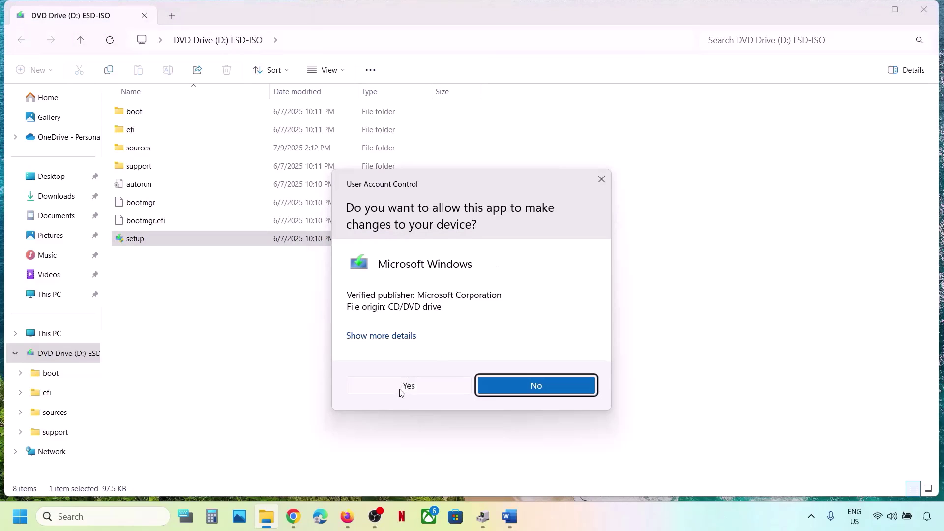
# Step: Approve Windows 11 Setup, check for updates and accept the license terms
pyautogui.click(400, 389)
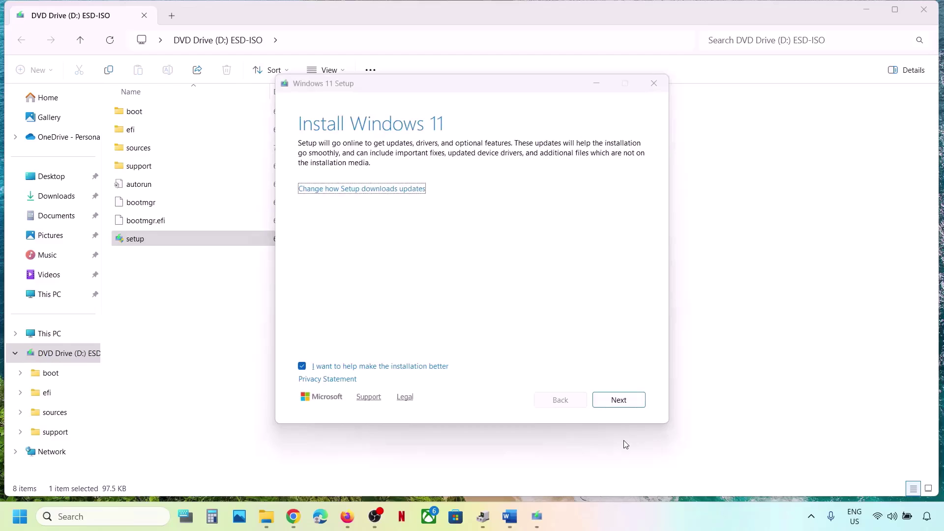
pyautogui.click(619, 401)
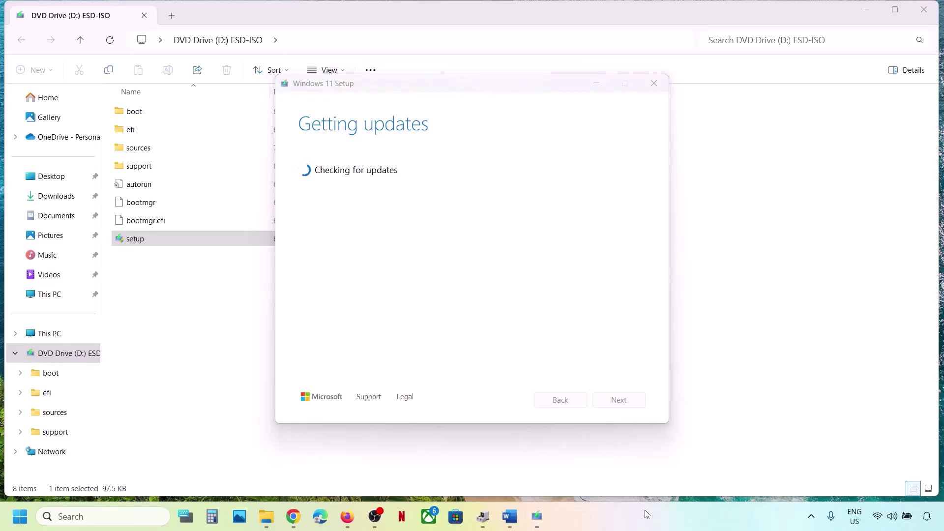
pyautogui.click(618, 399)
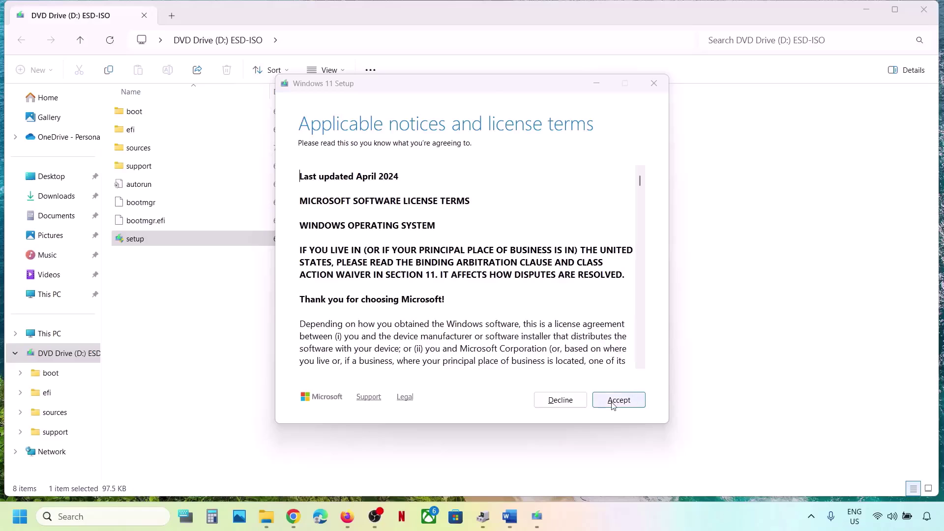